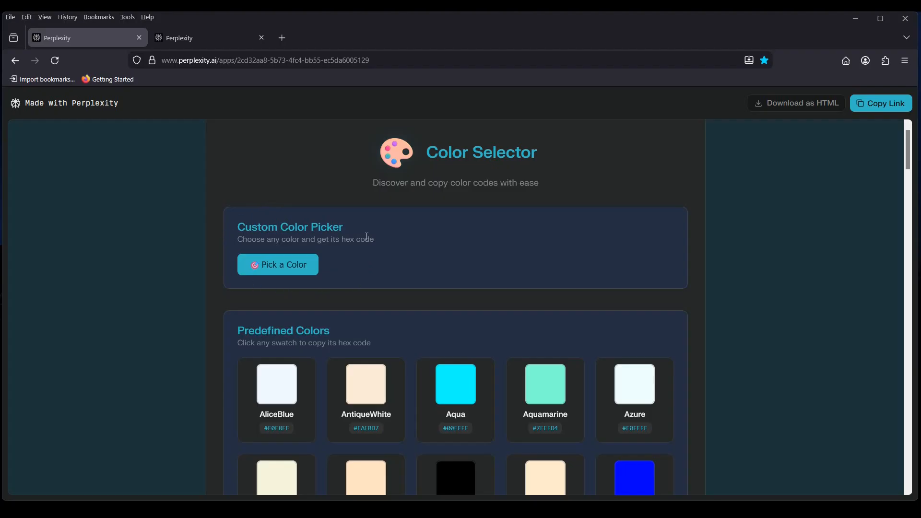
Choose a purple custom color with red 180, green 41 and blue 194 in the Custom Color Picker.
left_click(284, 272)
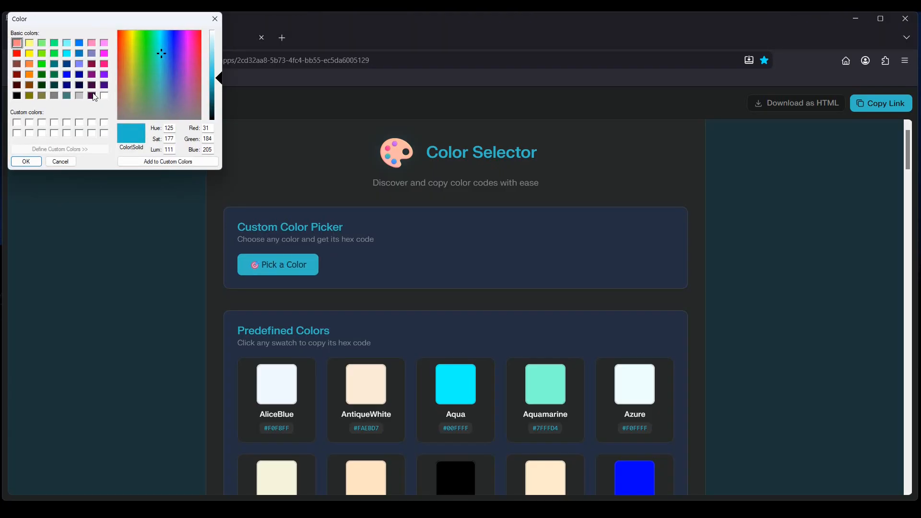
left_click_drag(119, 17, 162, 112)
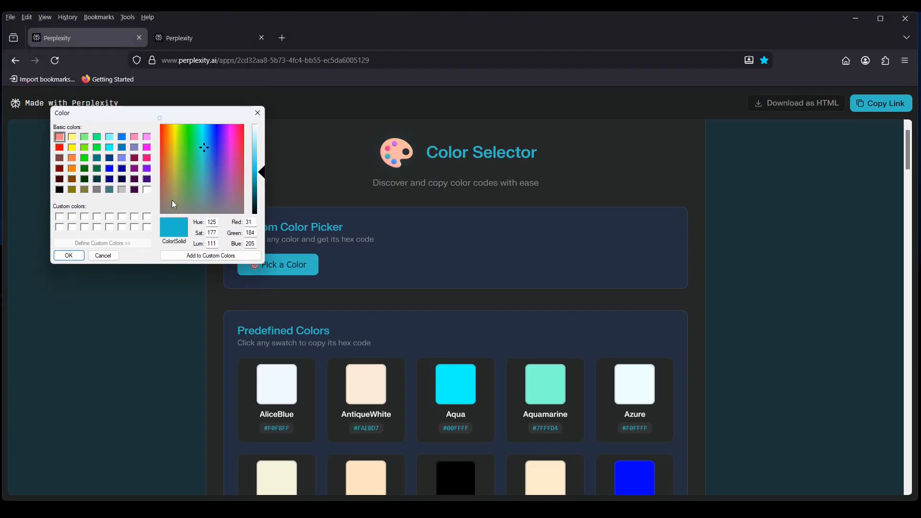
left_click(230, 156)
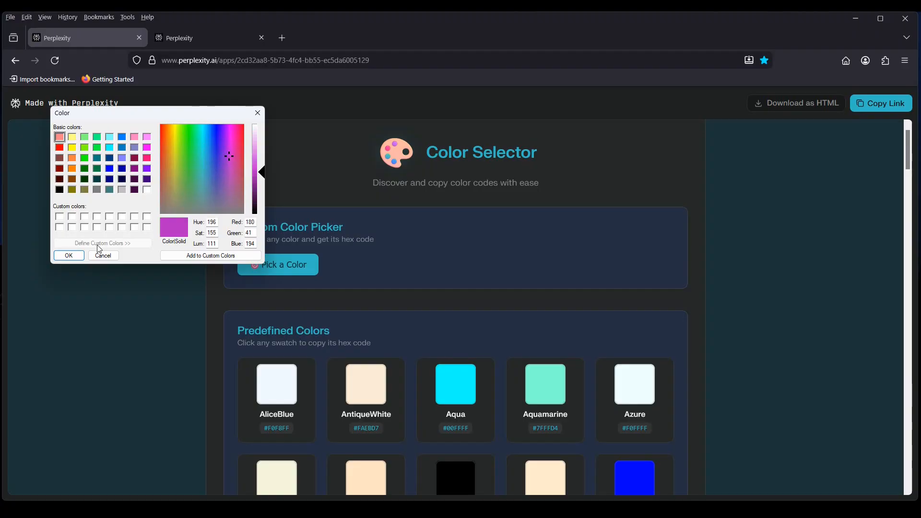
left_click(77, 255)
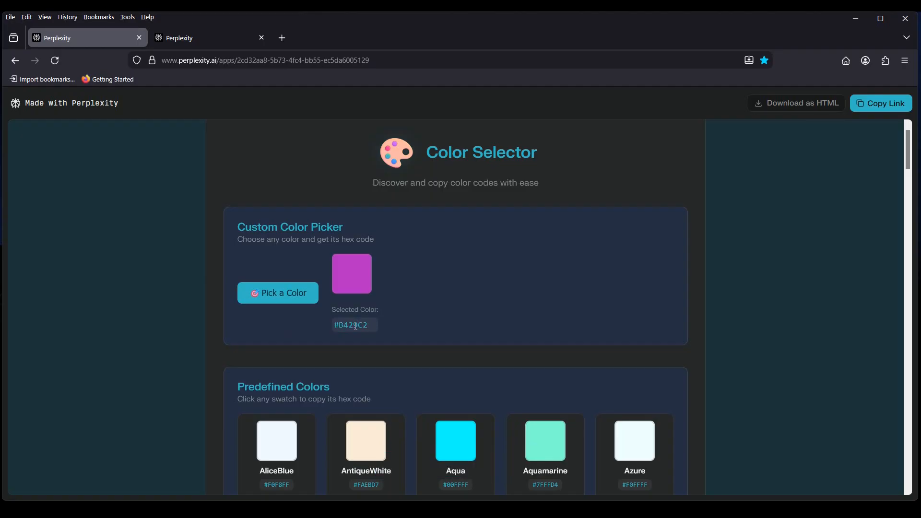
Copy the selected custom color's hex code #B429C2 into the third line of the untitled Notepad note.
mouse_move(334, 511)
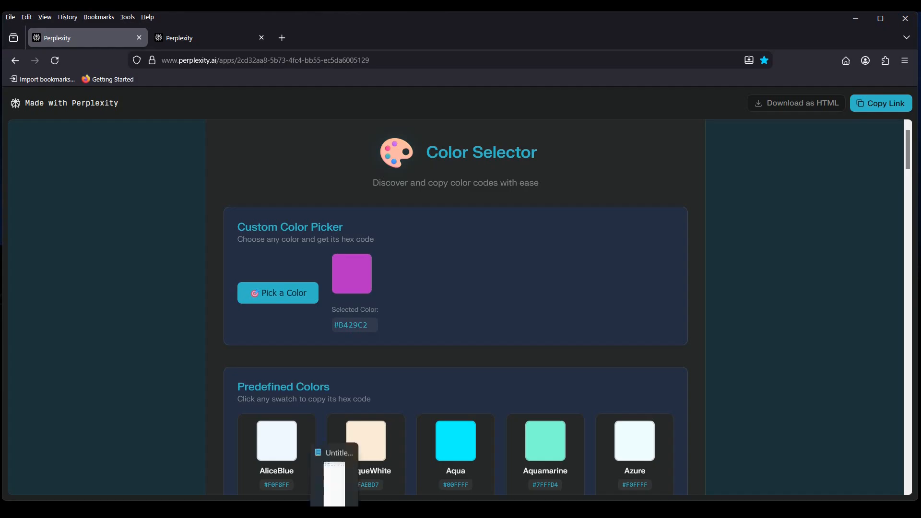
left_click(315, 488)
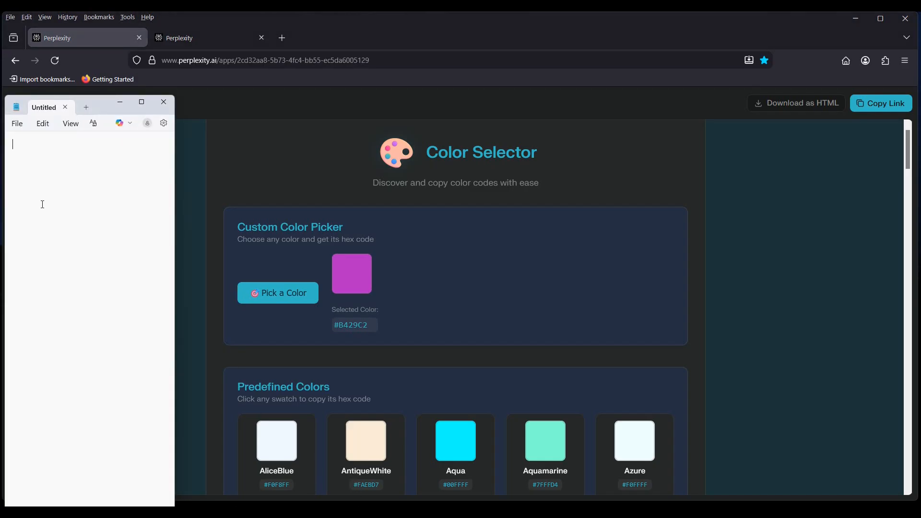
key("Return")
key("Return")
key("ctrl+v")
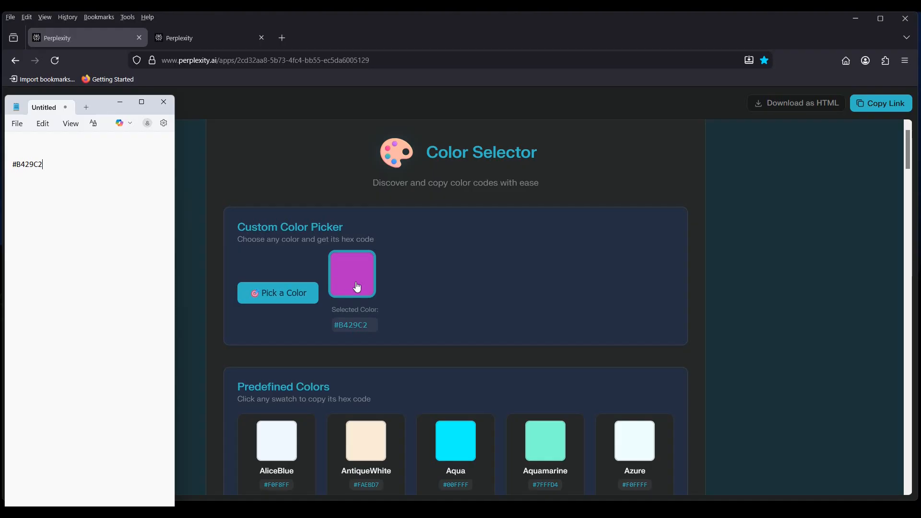
left_click(459, 264)
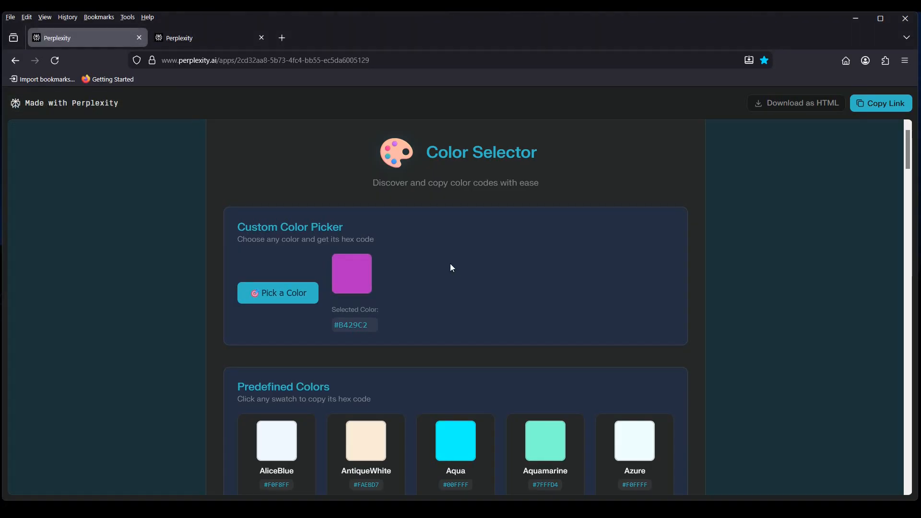
left_click(307, 293)
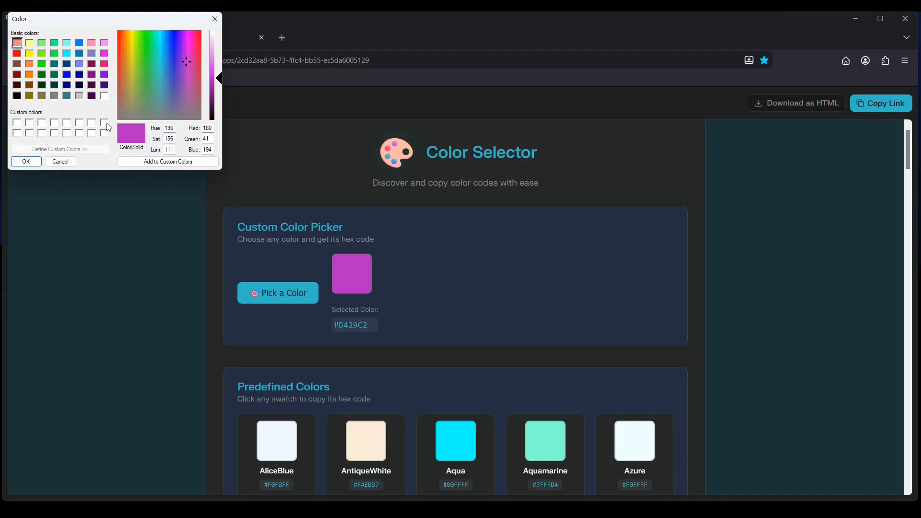
left_click(65, 162)
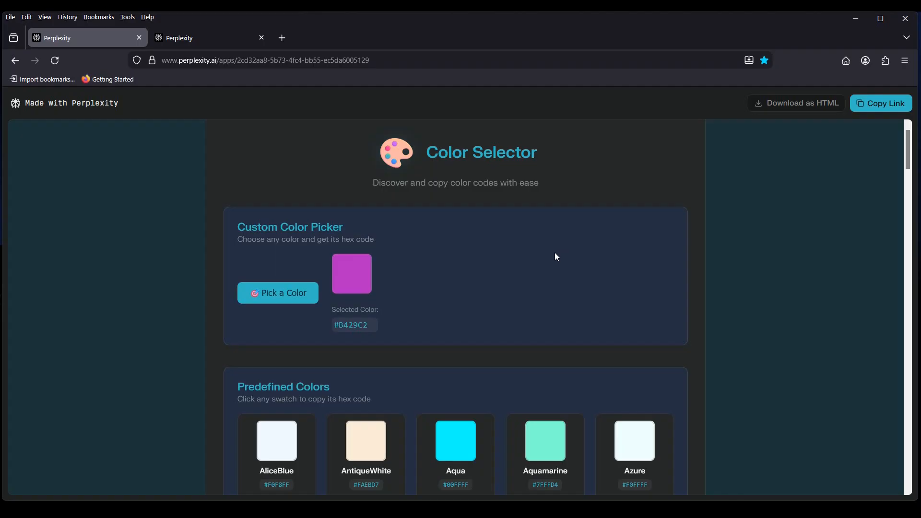
Examine the predefined color swatches and their hex codes through to the end of the list.
scroll(555, 253, "down", 5)
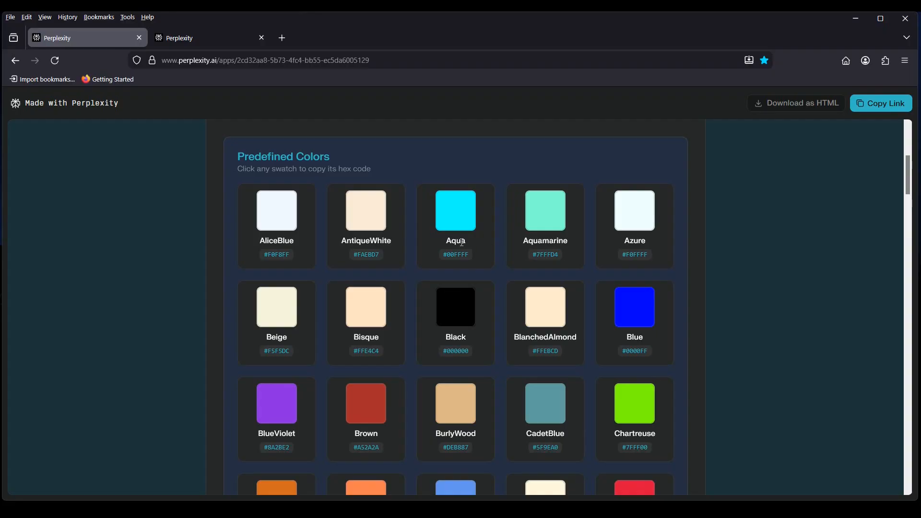
scroll(462, 242, "down", 8)
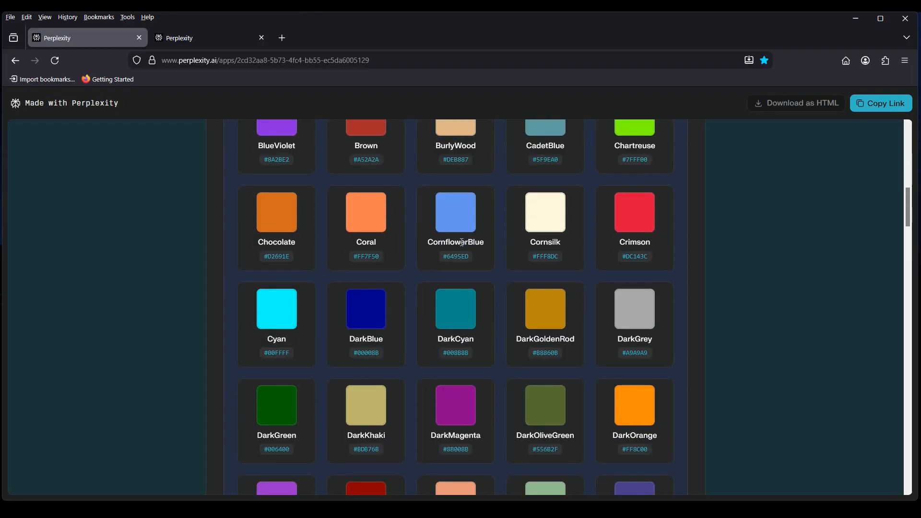
scroll(462, 246, "down", 8)
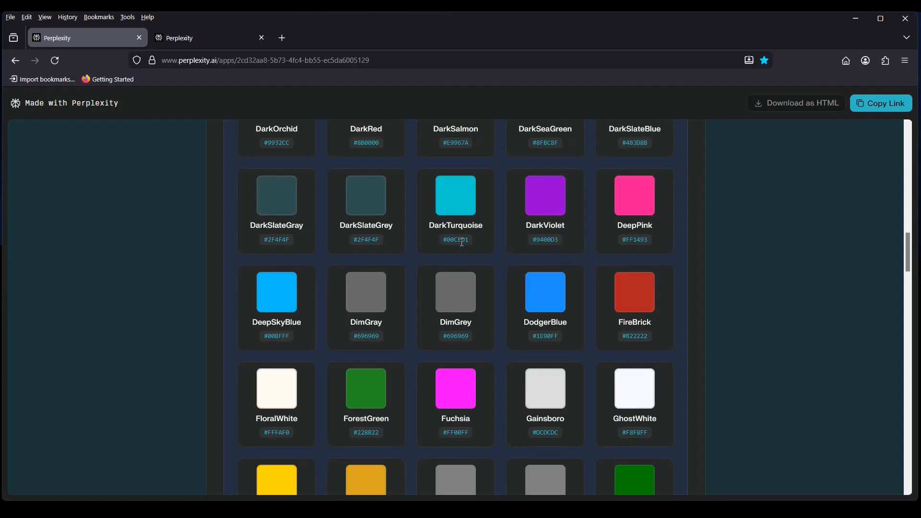
scroll(462, 246, "down", 12)
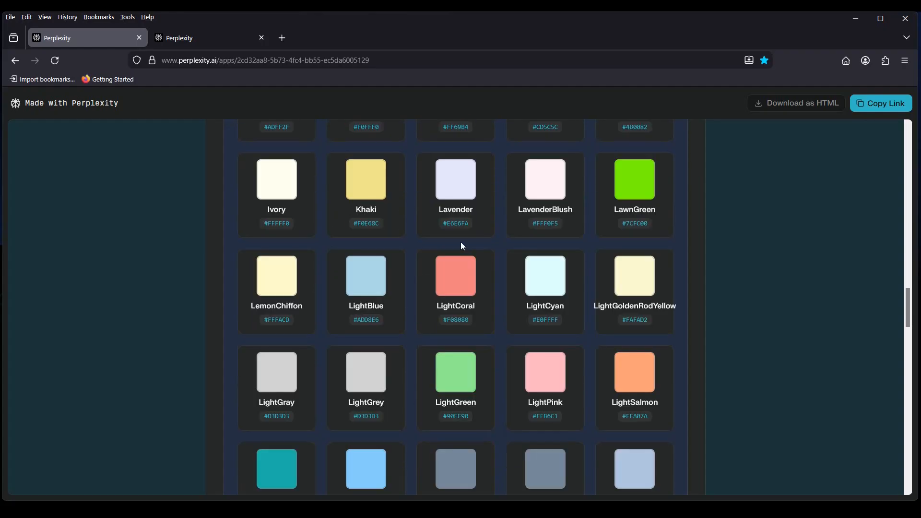
scroll(462, 246, "down", 11)
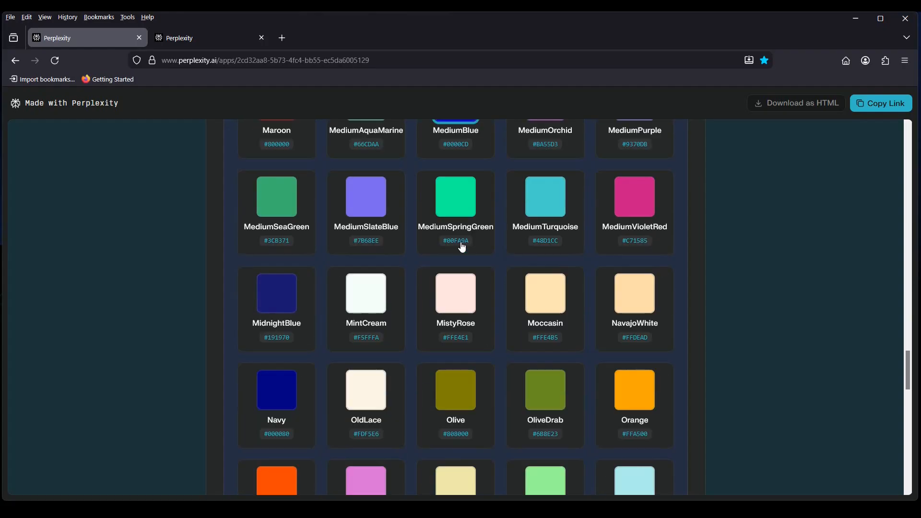
scroll(462, 248, "down", 13)
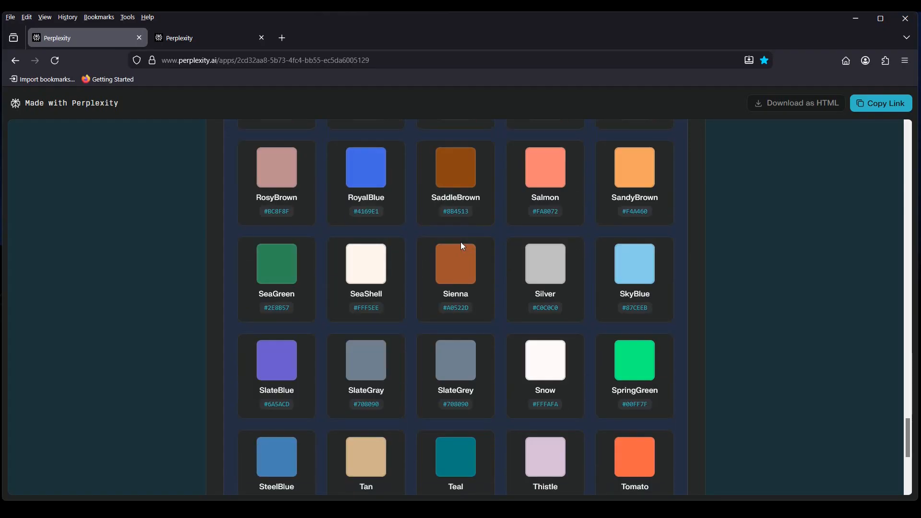
scroll(462, 246, "down", 2)
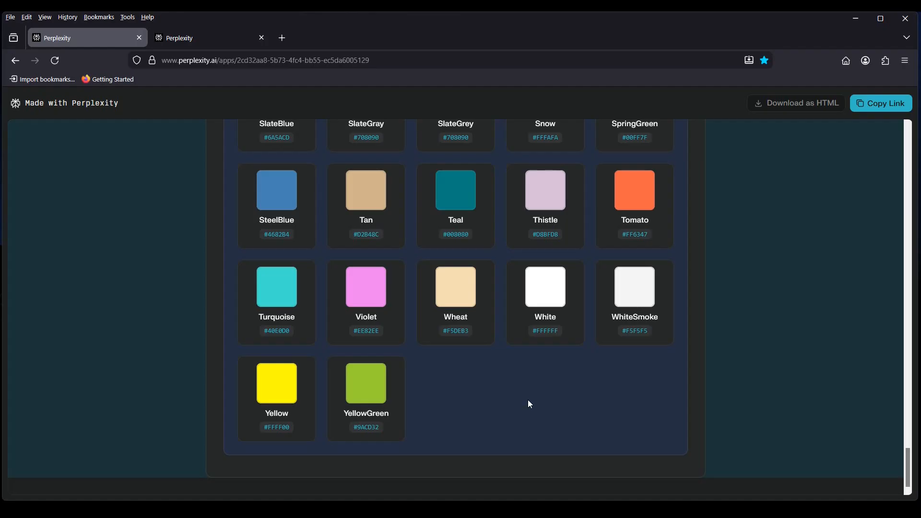
scroll(529, 404, "up", 5)
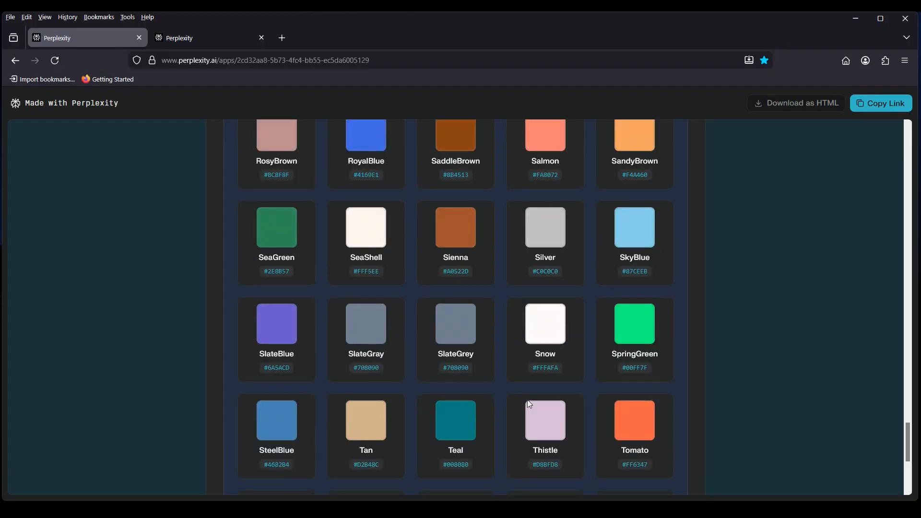
scroll(529, 404, "down", 5)
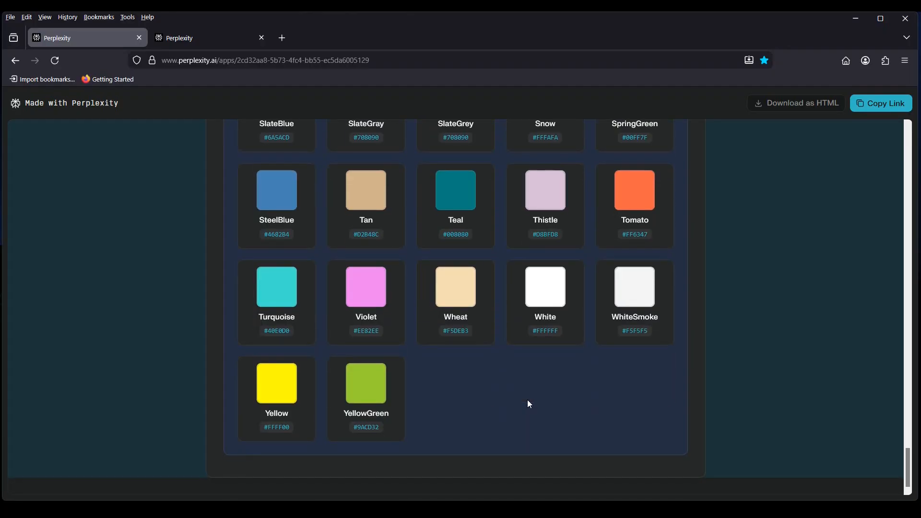
Copy the PeachPuff swatch's hex code #FFDAB9 into the Notepad note in place of the previous code and minimize the note.
scroll(529, 404, "up", 7)
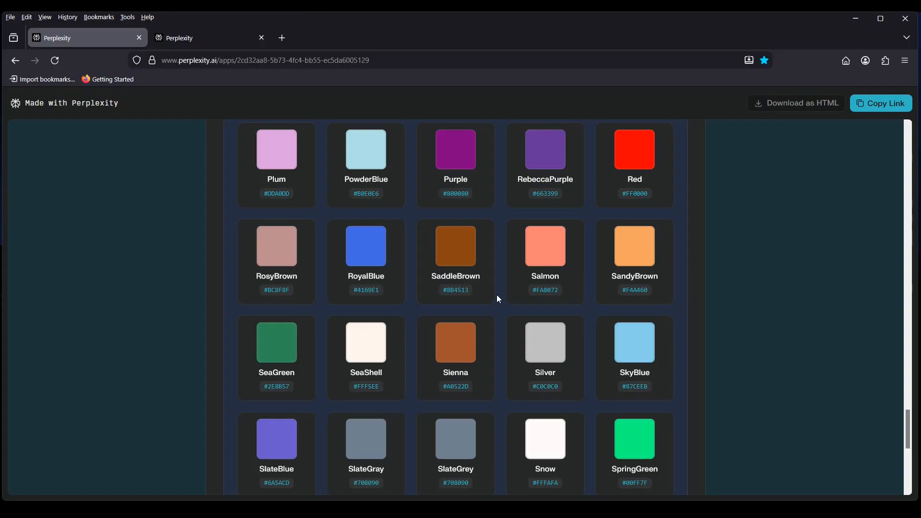
scroll(498, 296, "up", 5)
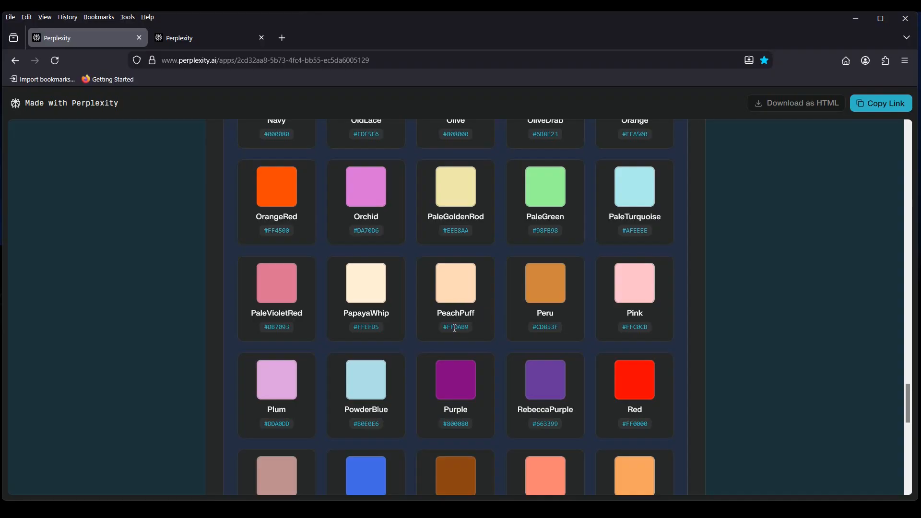
left_click(442, 284)
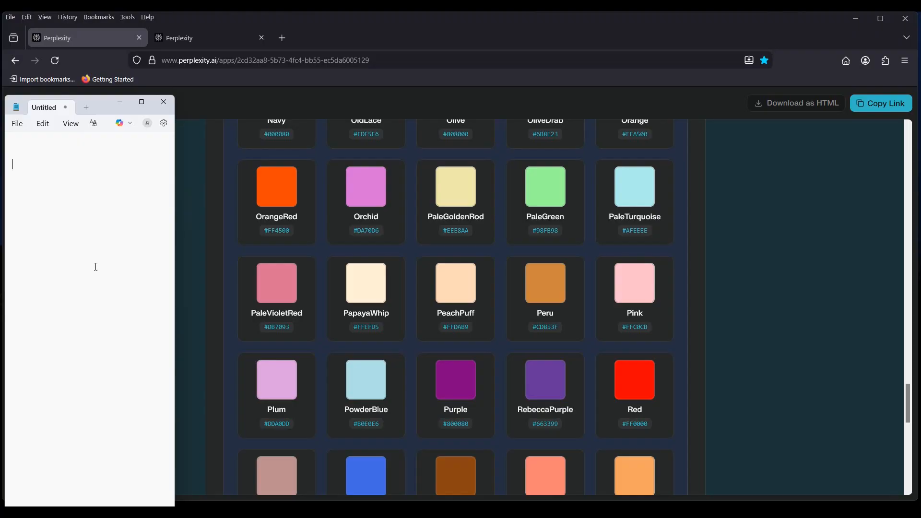
key("ctrl+v")
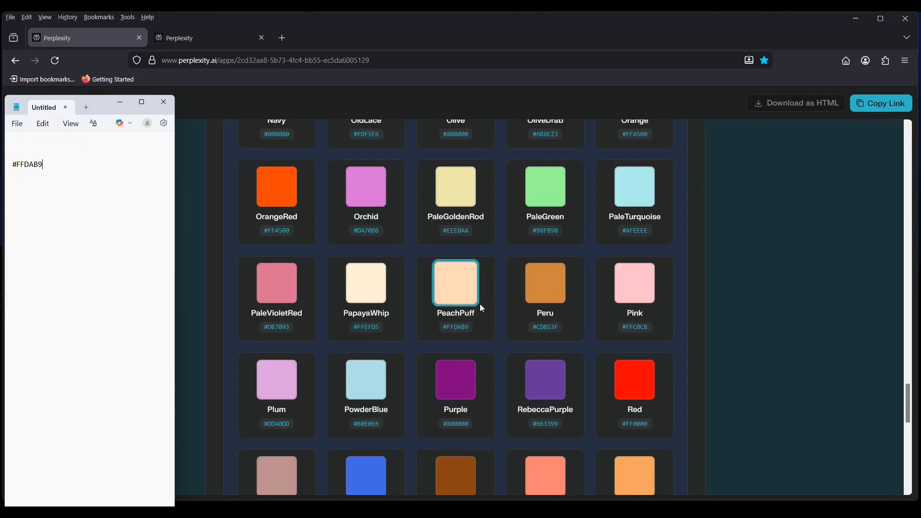
left_click(120, 102)
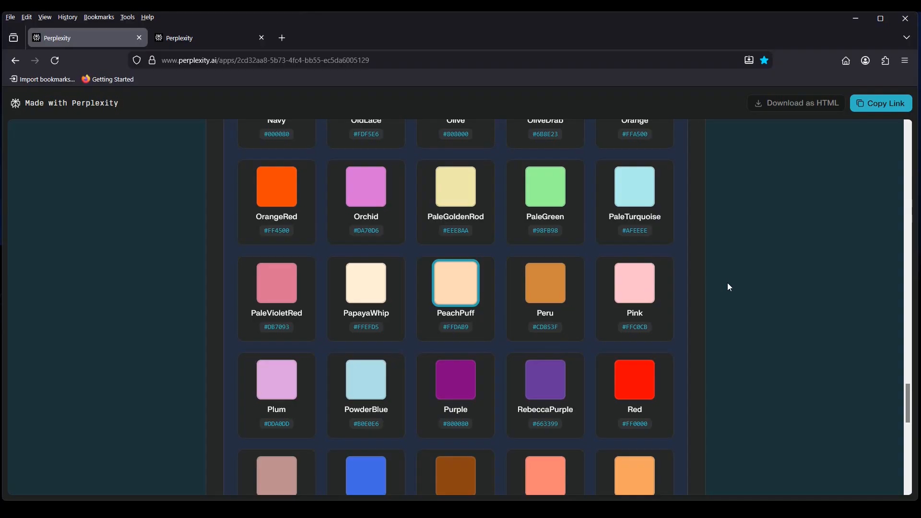
Review the custom color result and the first rows of predefined swatches in the Color Selector.
scroll(721, 290, "up", 15)
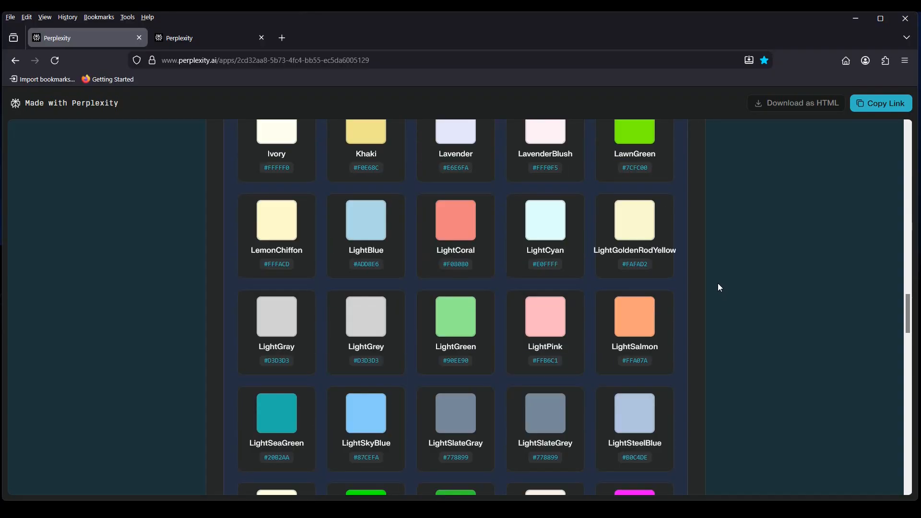
scroll(720, 272, "up", 10)
left_click_drag(905, 236, 892, 127)
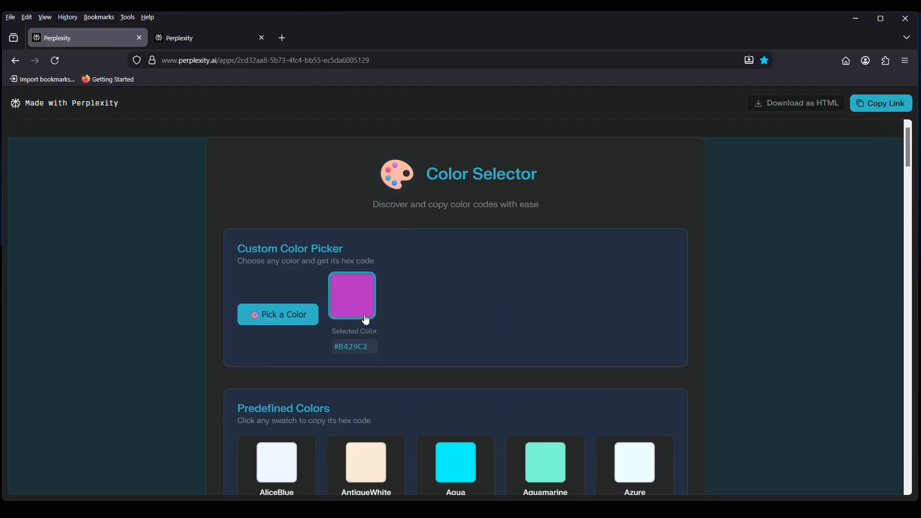
scroll(570, 272, "down", 10)
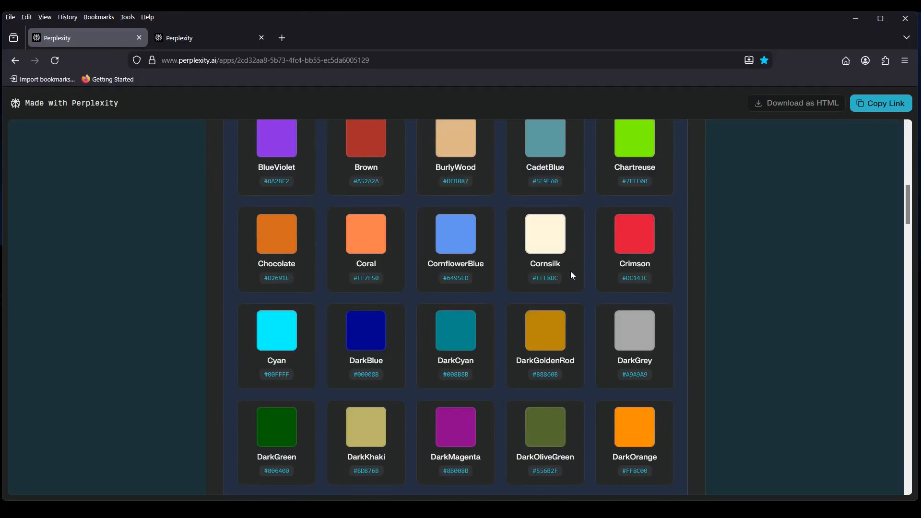
scroll(571, 269, "down", 8)
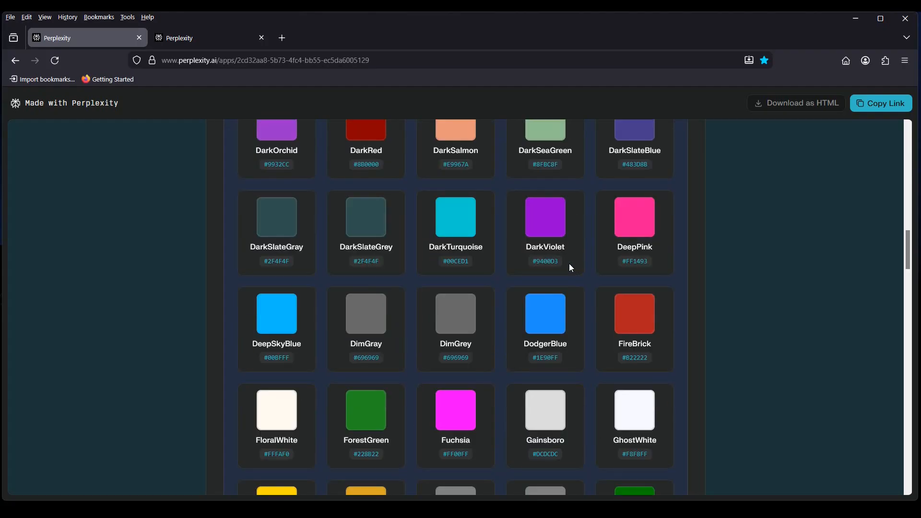
scroll(571, 268, "up", 2)
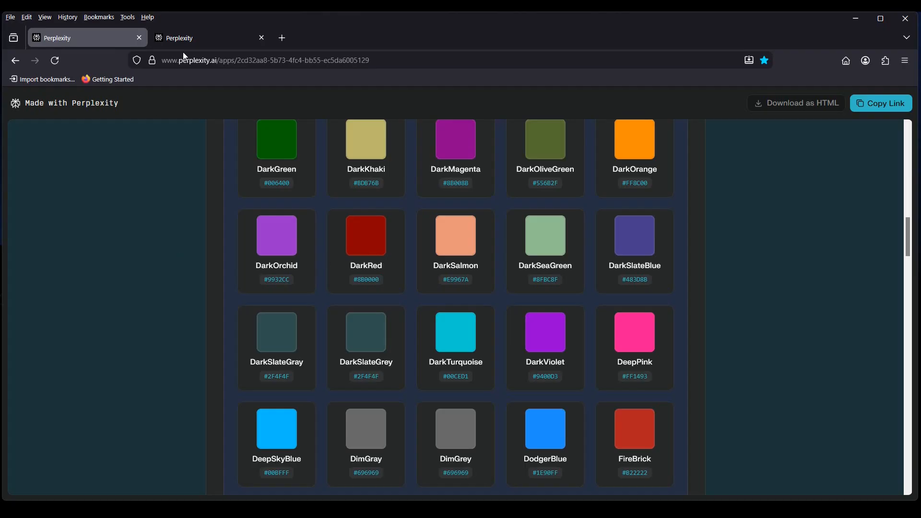
Switch to the CSS Snippet Constructor for Obsidian and examine the available CSS style effects.
left_click(194, 42)
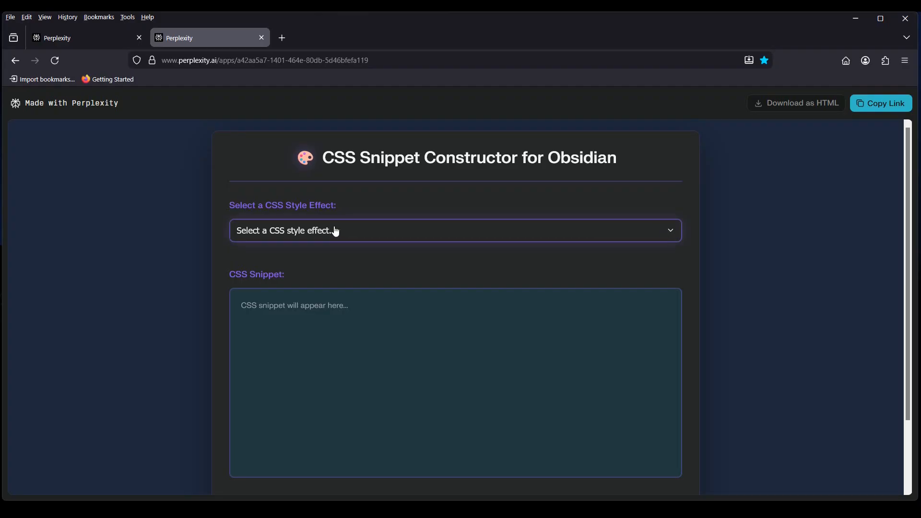
left_click(672, 230)
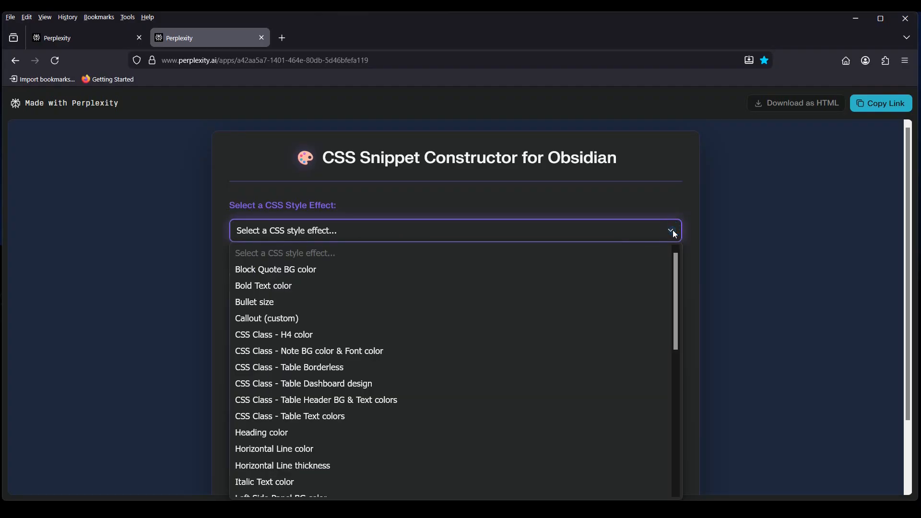
scroll(389, 346, "down", 5)
scroll(389, 346, "up", 10)
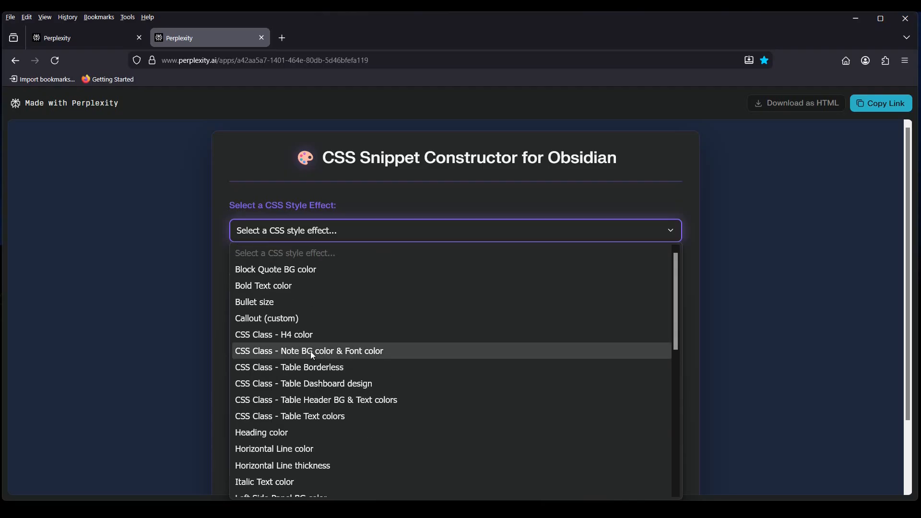
scroll(312, 354, "down", 4)
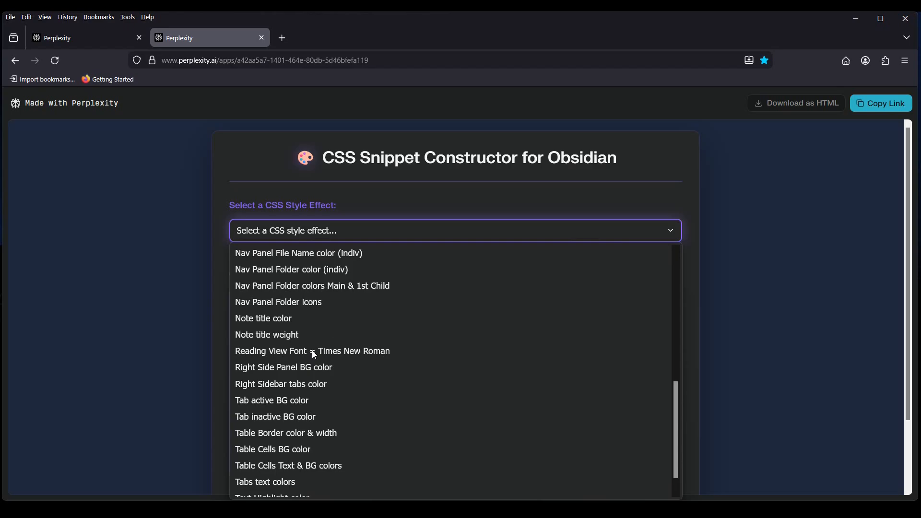
scroll(335, 339, "up", 4)
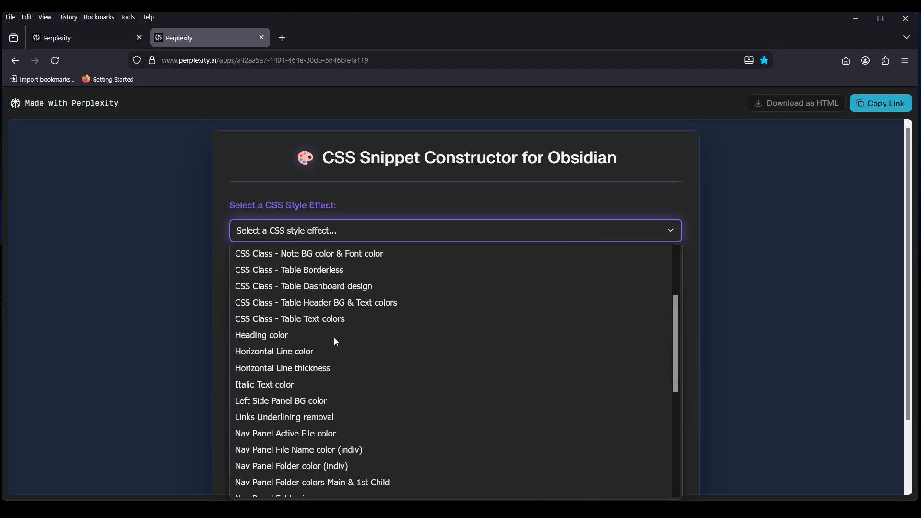
scroll(334, 342, "down", 2)
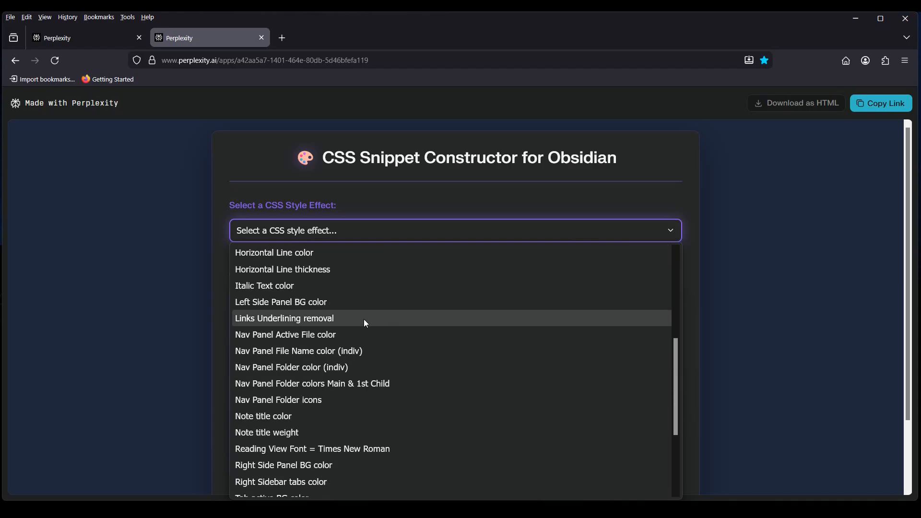
scroll(324, 314, "up", 2)
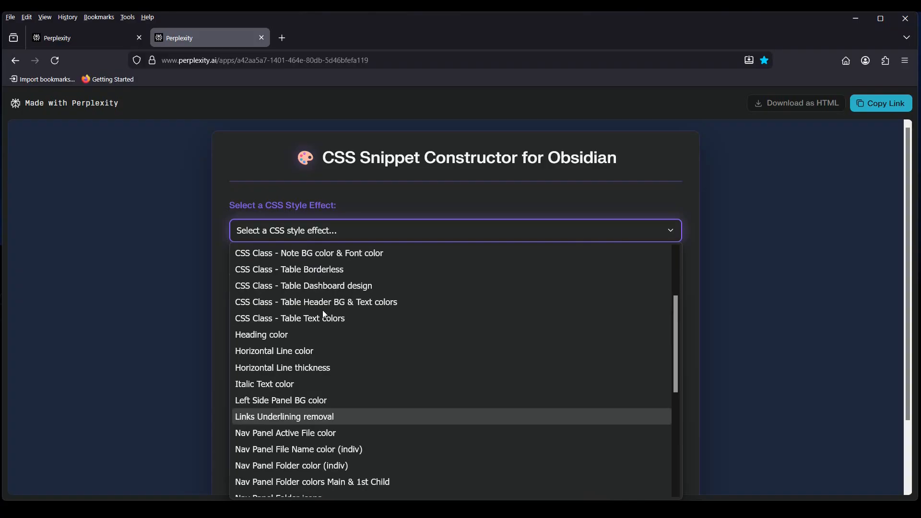
Choose the Heading color style effect and copy its CSS snippet into the untitled Notepad note, adding a line break at the end.
left_click(261, 335)
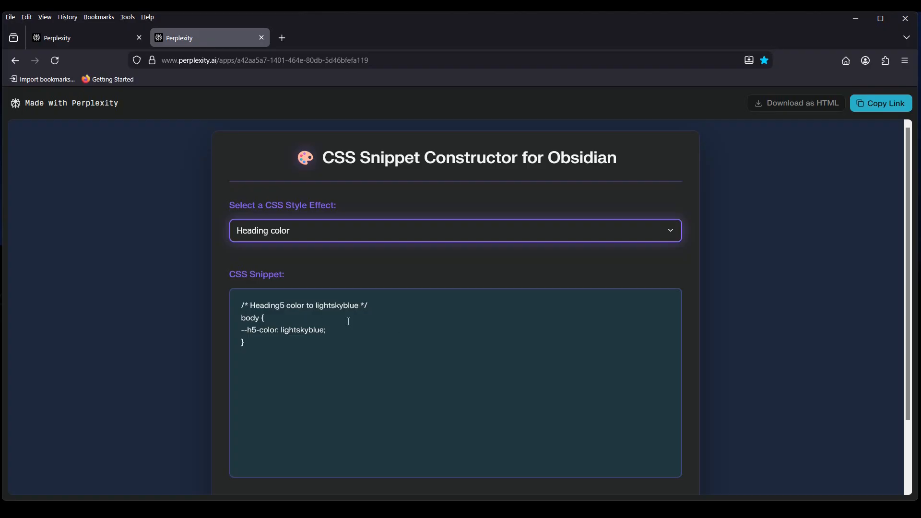
scroll(348, 322, "down", 2)
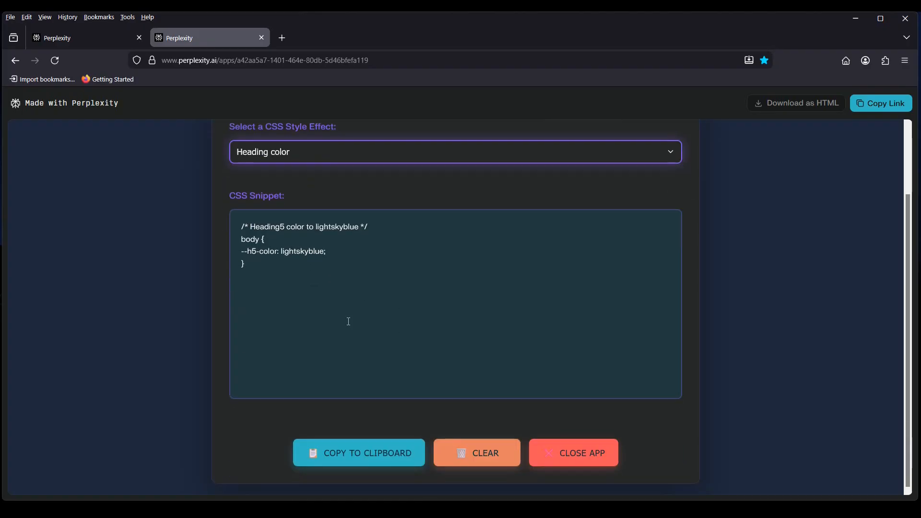
left_click(358, 454)
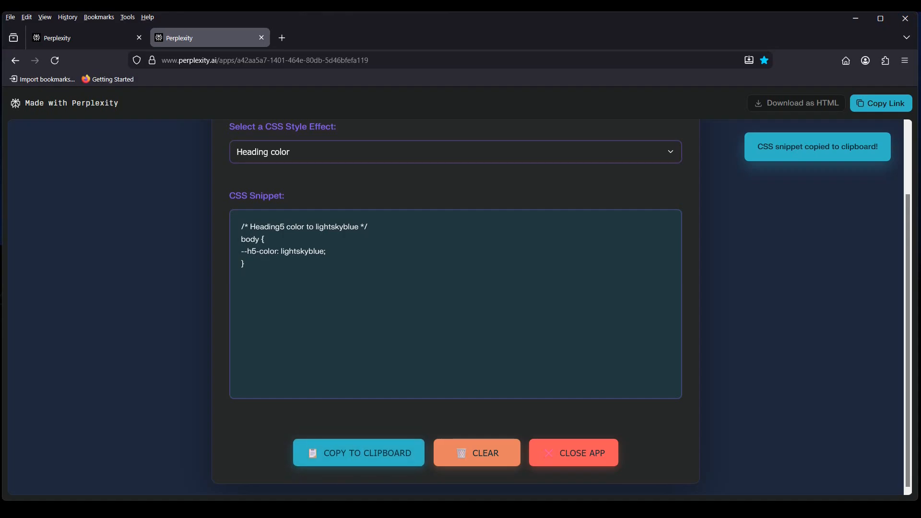
left_click(334, 475)
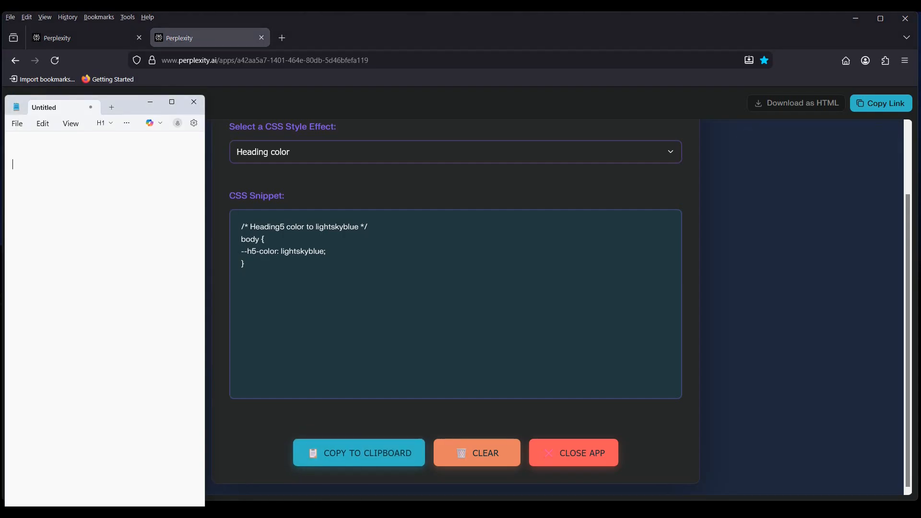
left_click(27, 144)
key("ctrl+v")
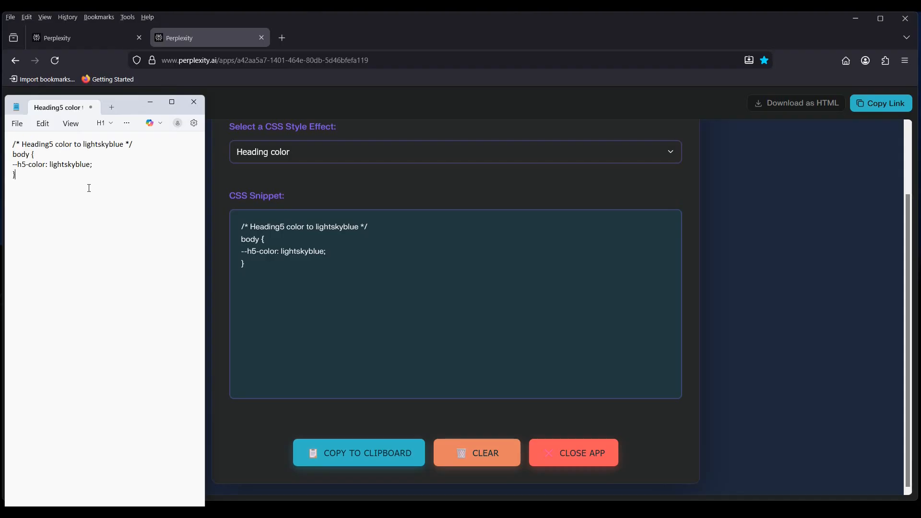
key("Return")
Switch to Obsidian, add the level-5 heading "Heading 5 sample" to Note 2-01, and minimize the window.
key("alt+Tab")
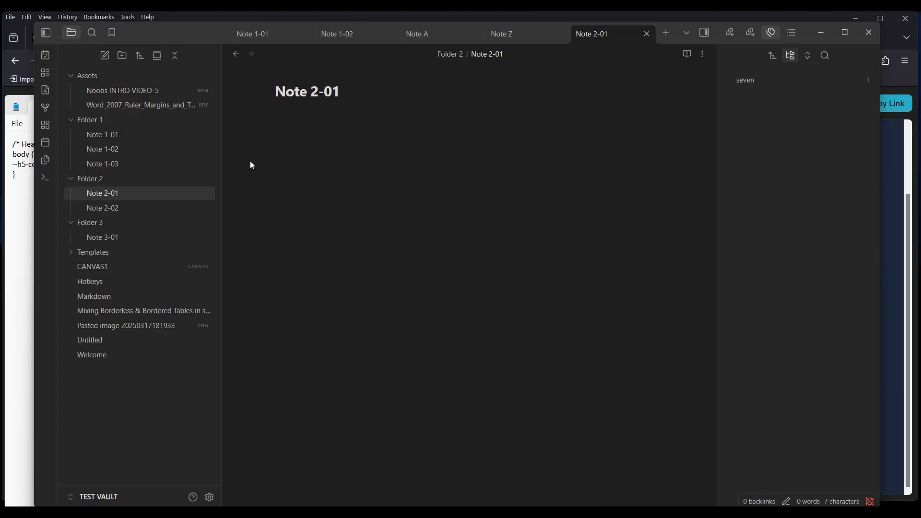
type("##### Hea")
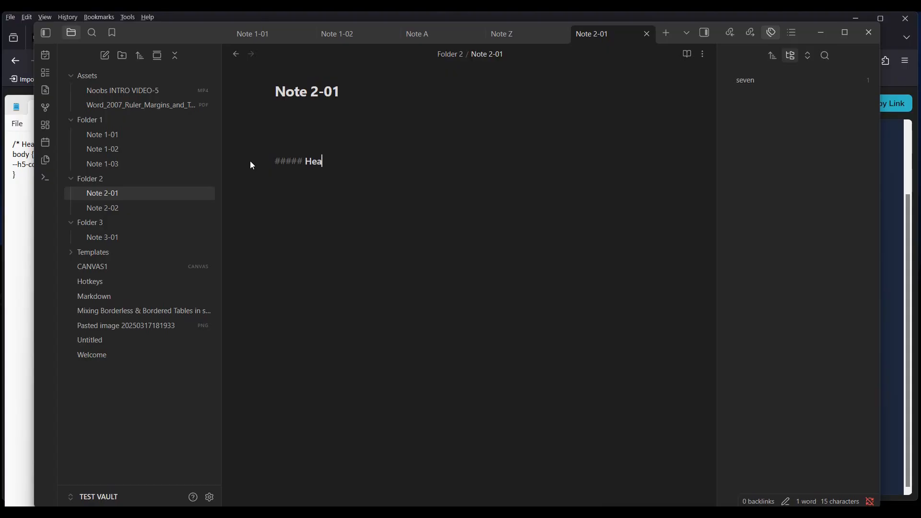
type("ding 5 sample")
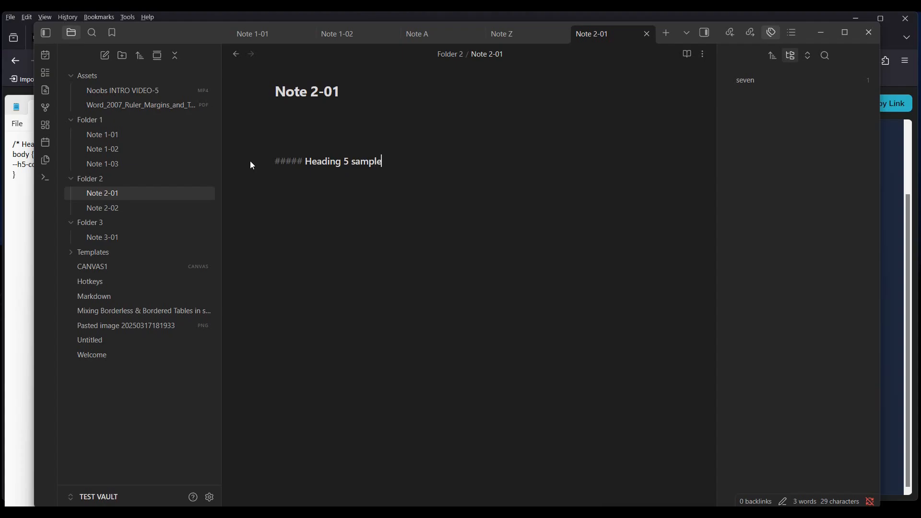
key("Return")
key("Return")
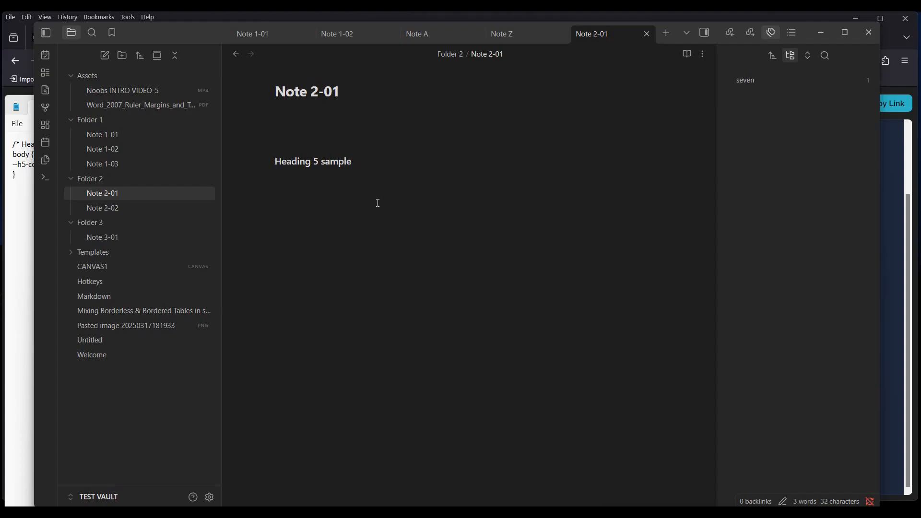
left_click(824, 32)
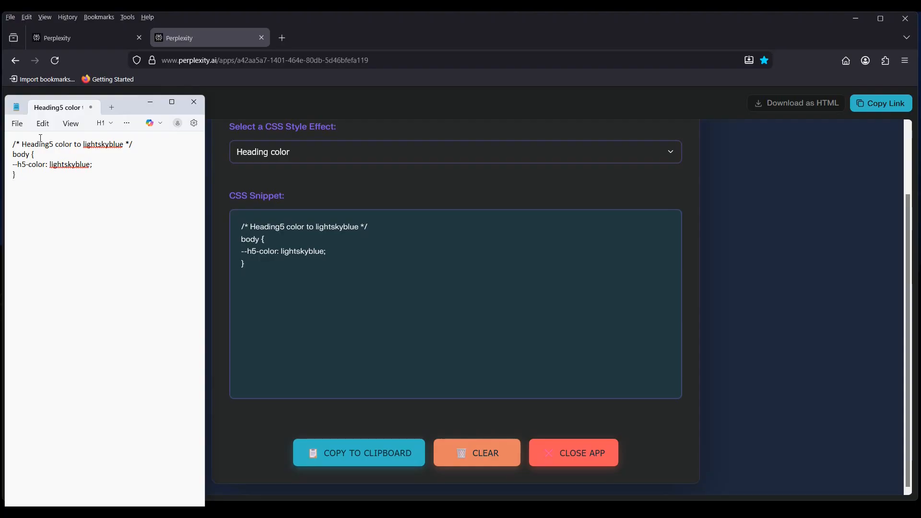
Start saving the Notepad snippet as a new file in the TEST VAULT's .obsidian\snippets folder.
left_click(17, 124)
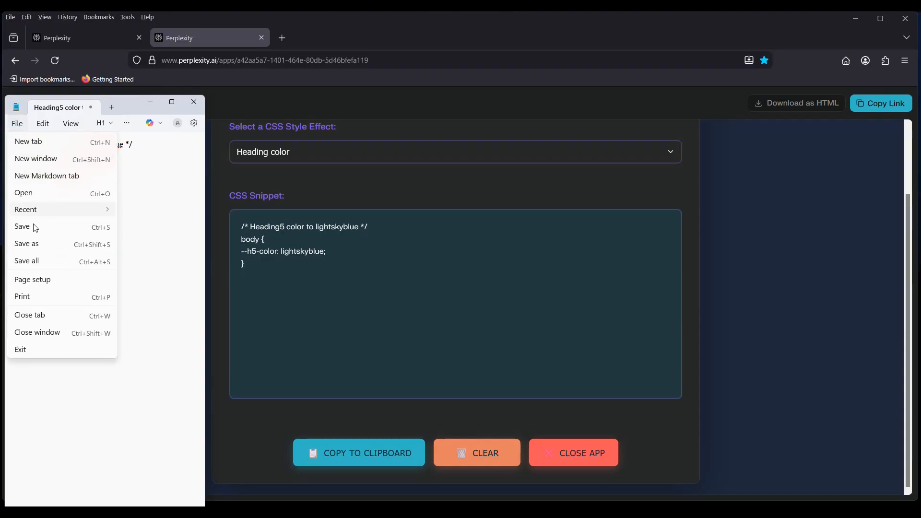
left_click(43, 243)
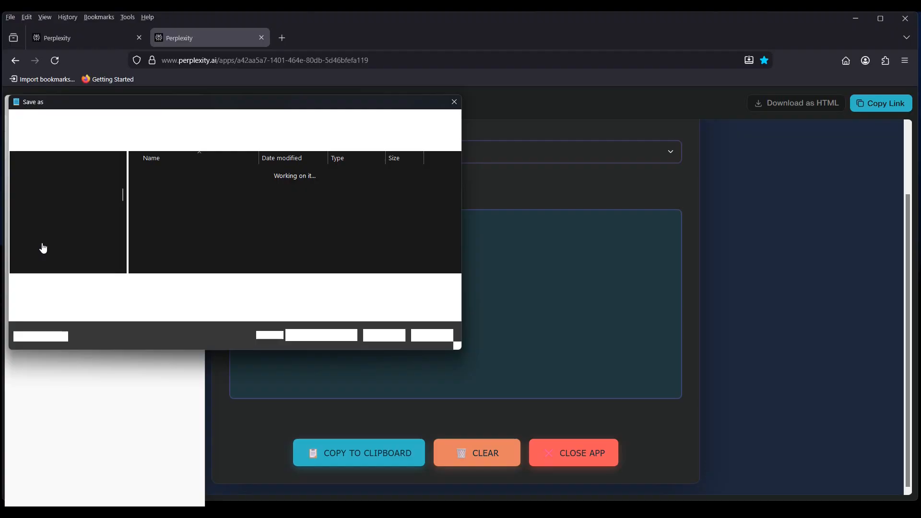
left_click(163, 172)
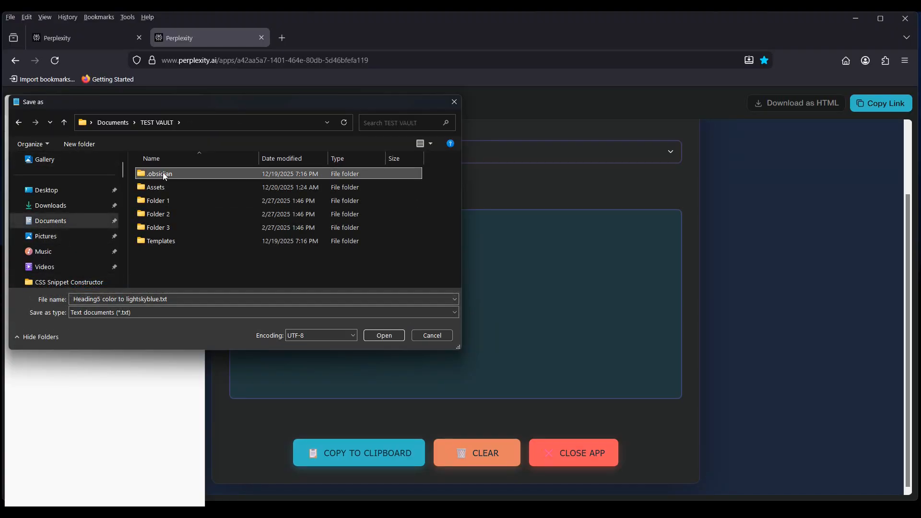
double_click(162, 173)
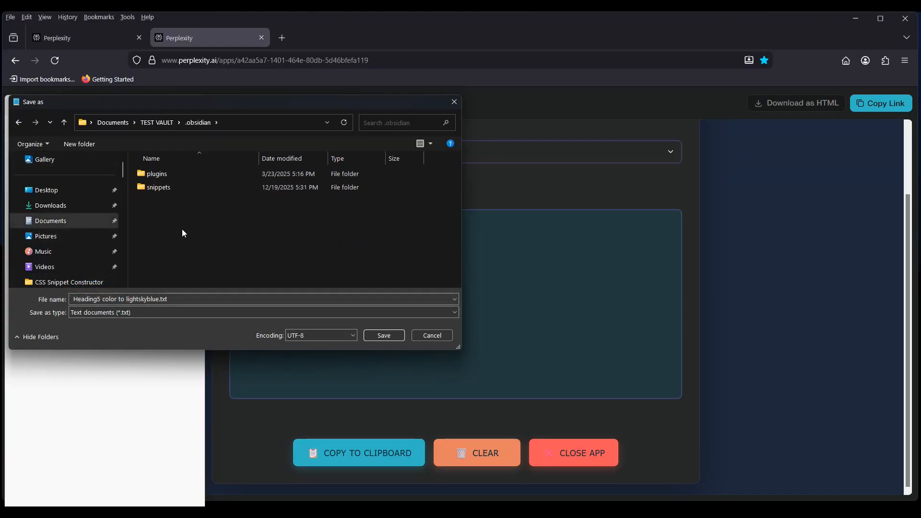
double_click(163, 188)
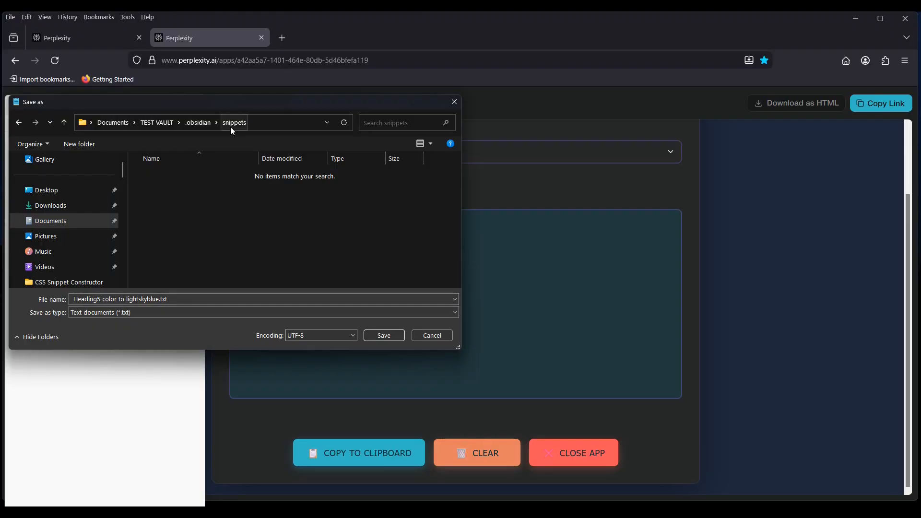
Save the snippet file as "Heading5 color to lightskyblue.css" and minimize Notepad.
triple_click(171, 298)
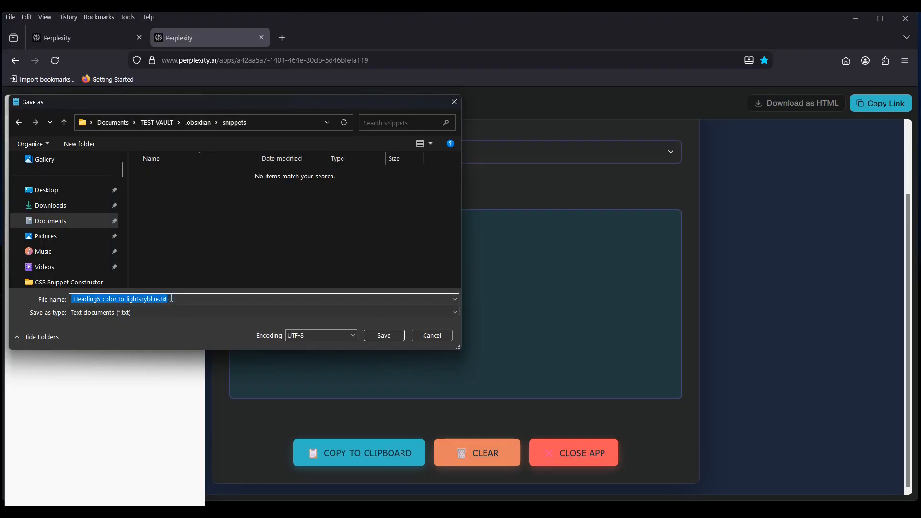
left_click(170, 299)
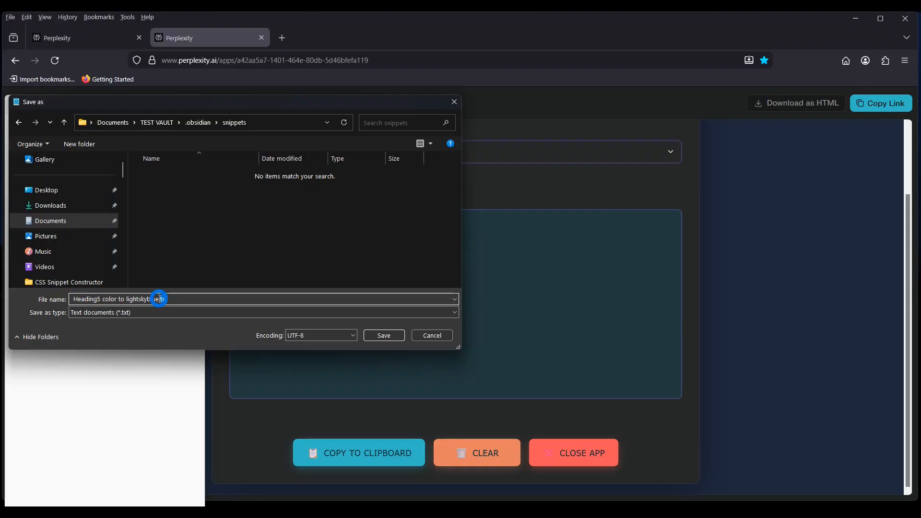
left_click_drag(159, 299, 261, 341)
left_click(180, 298)
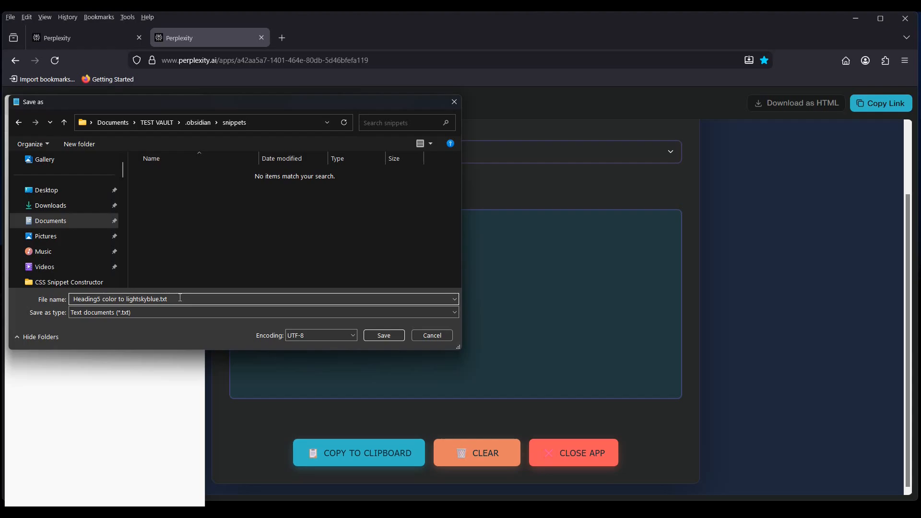
key("BackSpace")
key("BackSpace")
key("BackSpace")
type("css")
left_click(394, 334)
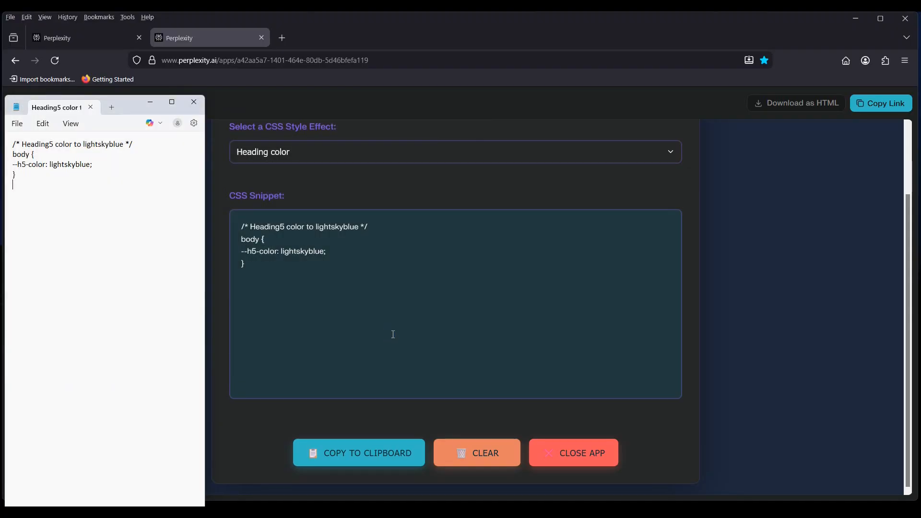
left_click(151, 103)
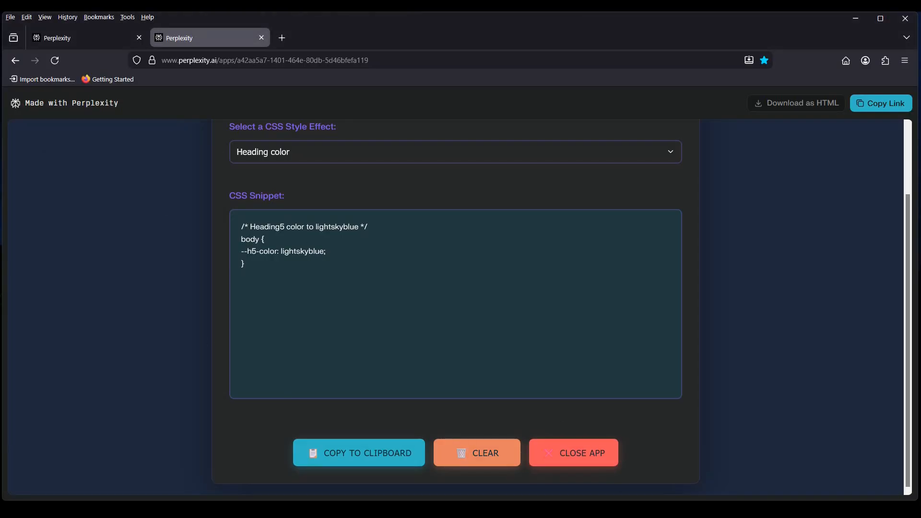
Enable the "Heading5 color to lightskyblue" CSS snippet in Obsidian's appearance settings and return to Note 2-01.
left_click(547, 448)
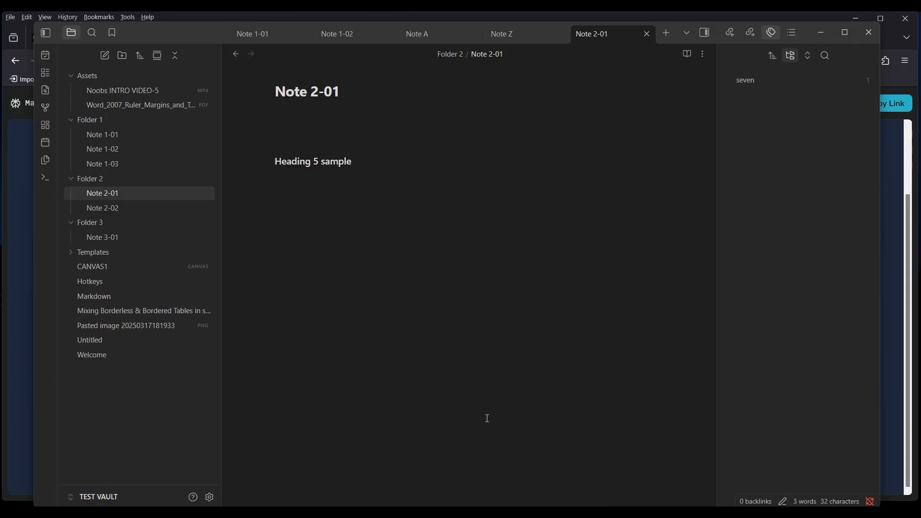
left_click(210, 498)
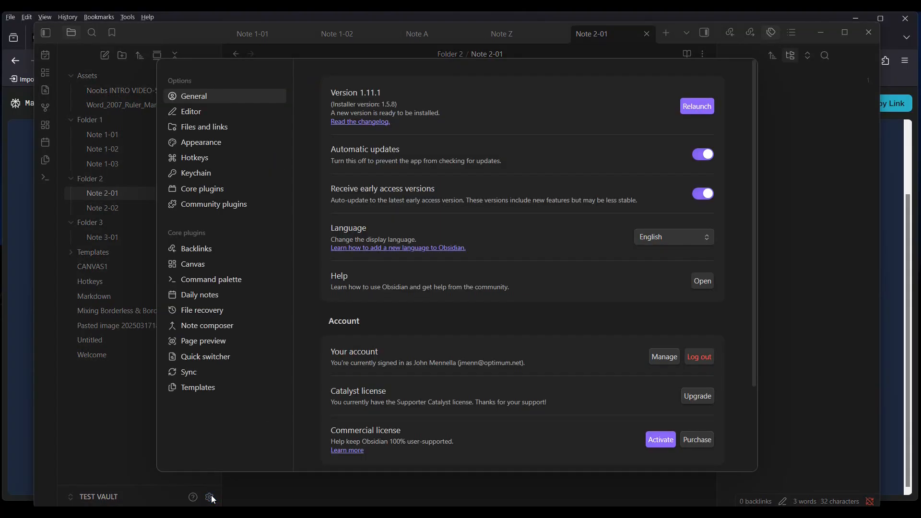
left_click(207, 144)
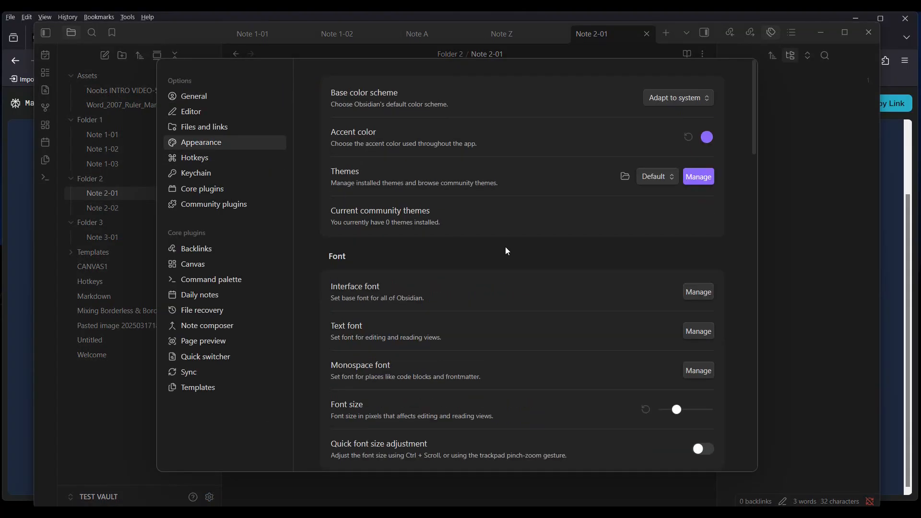
scroll(507, 252, "down", 10)
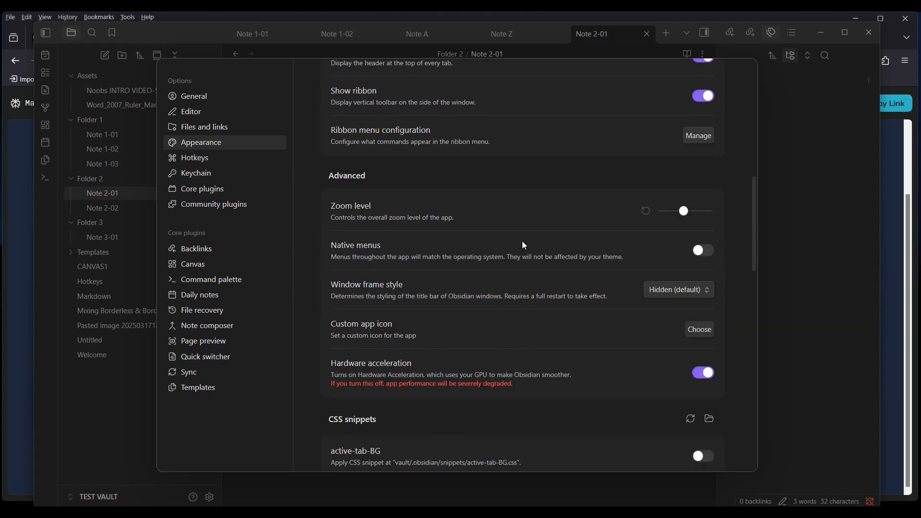
scroll(524, 245, "down", 5)
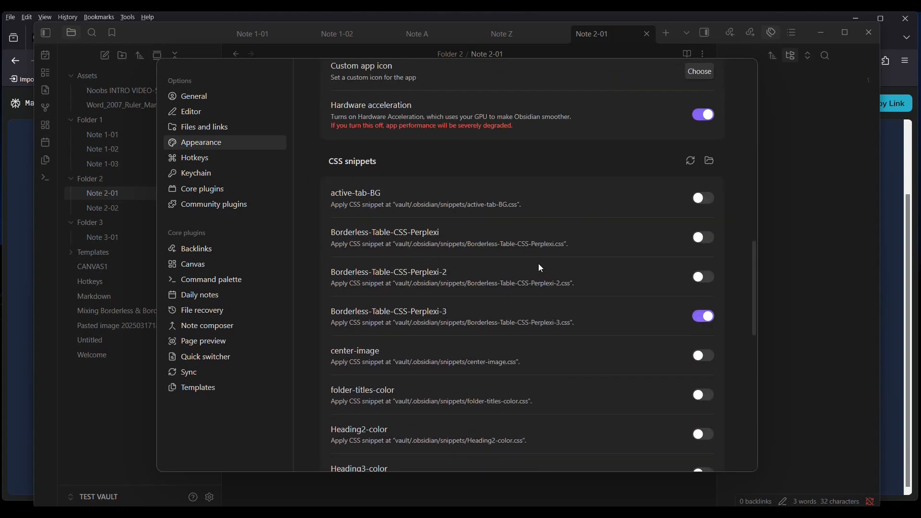
scroll(541, 268, "down", 6)
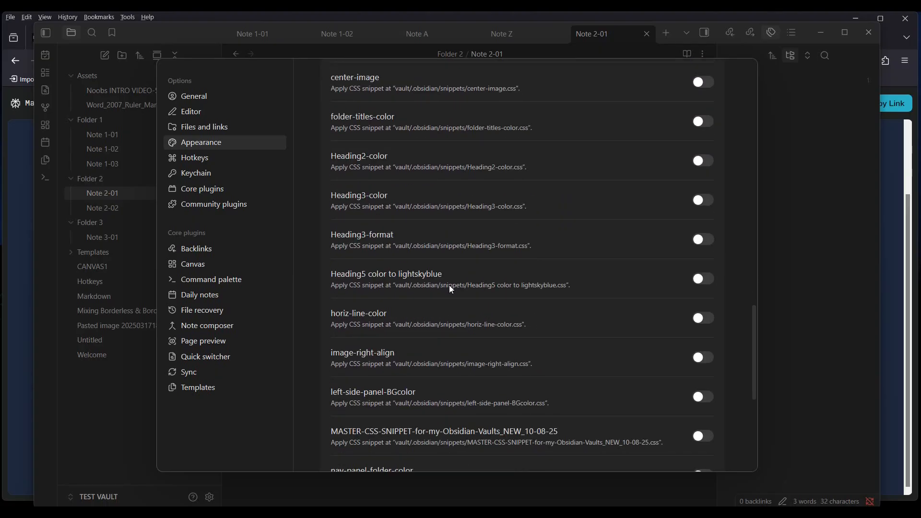
left_click(713, 282)
left_click(783, 177)
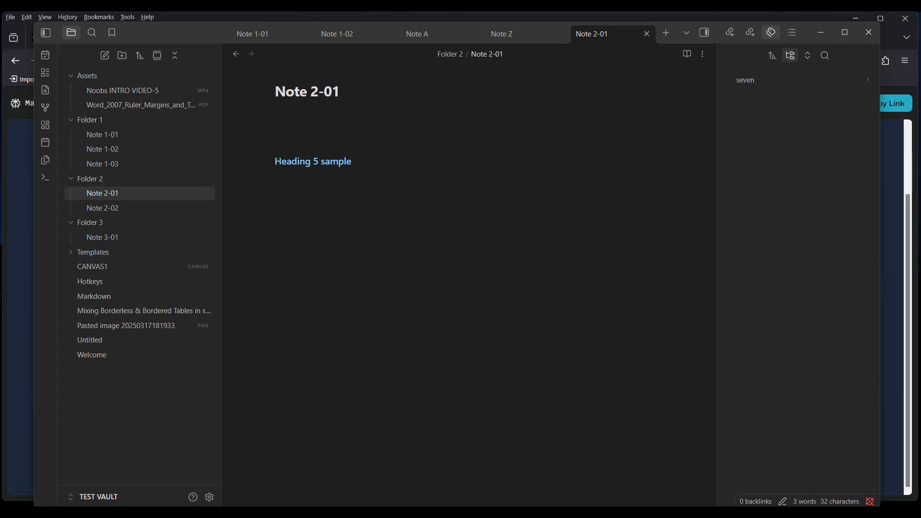
Switch to the CSS Snippet Constructor in the browser, reselect the Heading color effect, and copy the snippet to the clipboard.
key("alt+Tab")
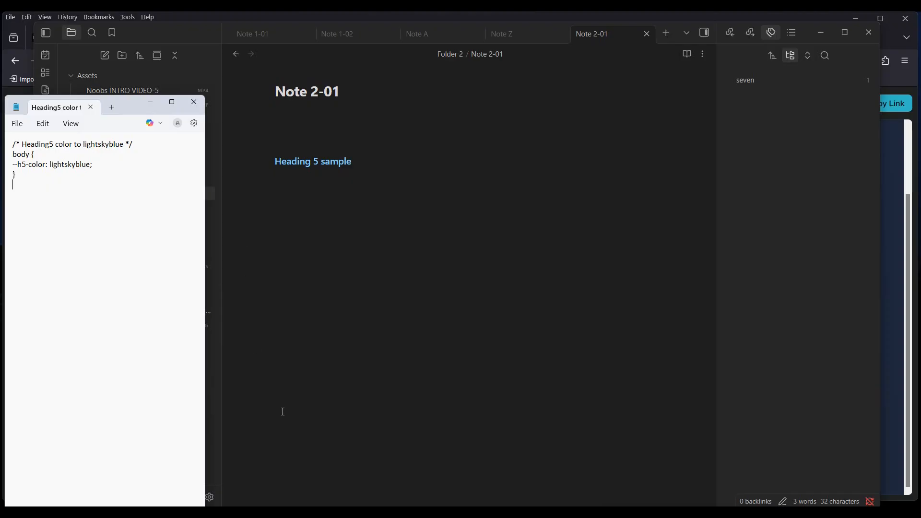
left_click(212, 283)
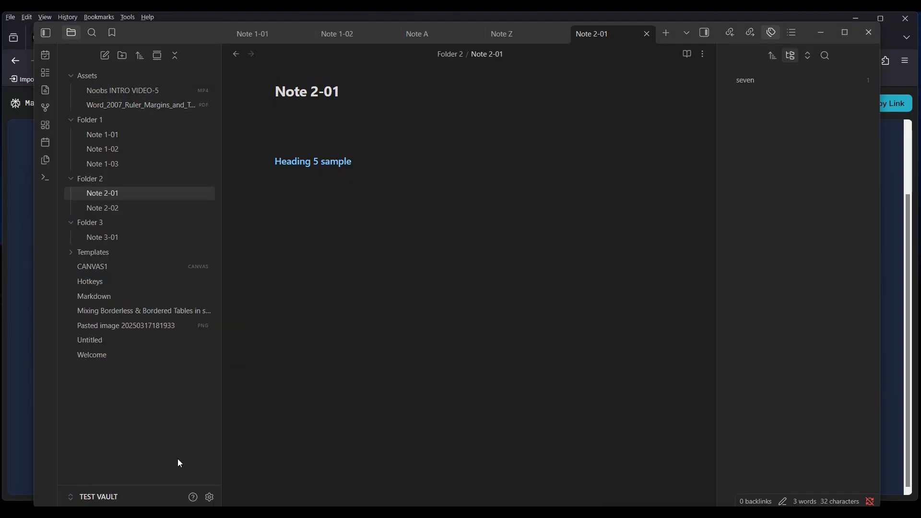
key("alt+Tab")
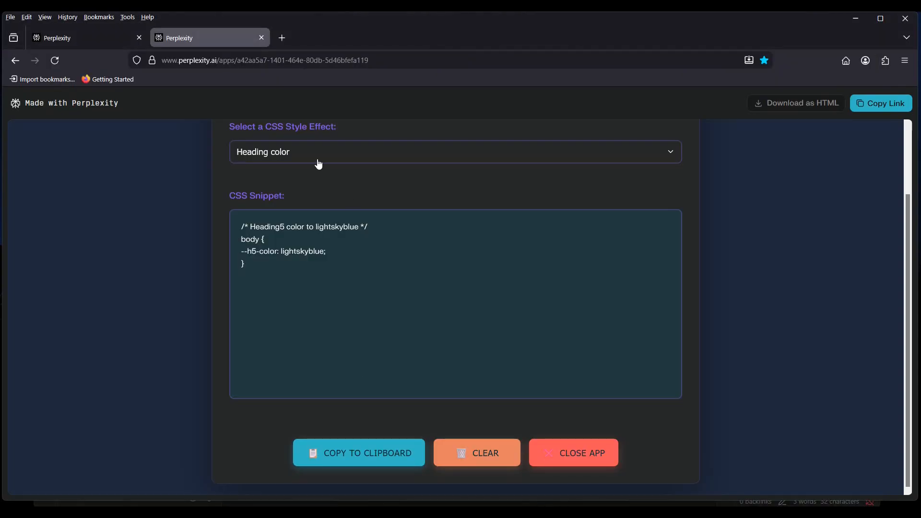
left_click(669, 152)
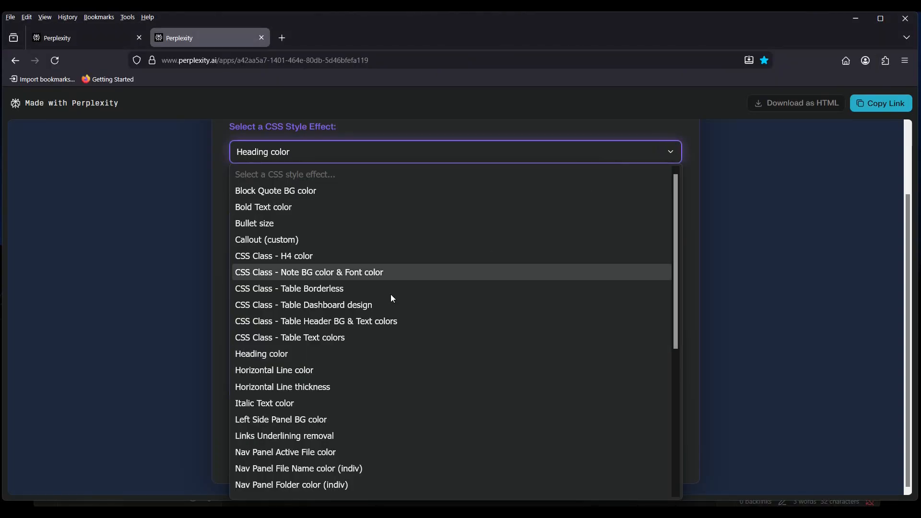
left_click(292, 355)
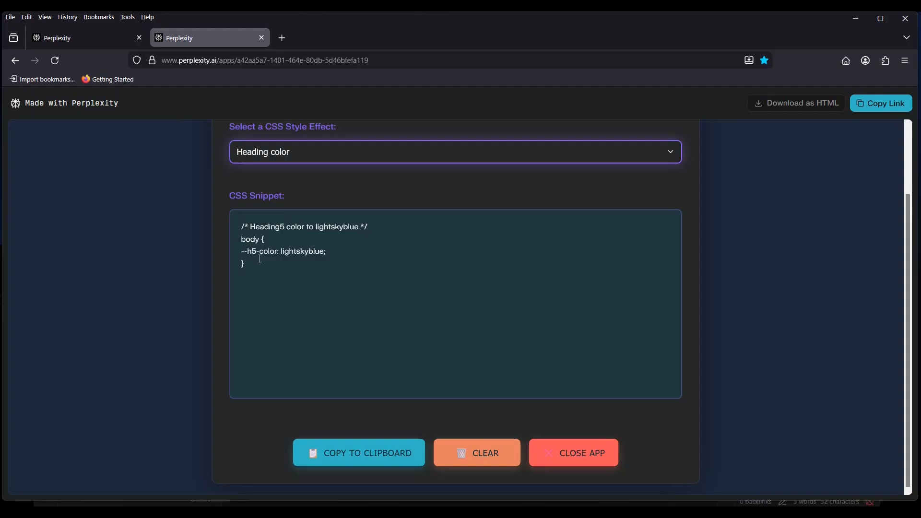
left_click(356, 458)
left_click(856, 18)
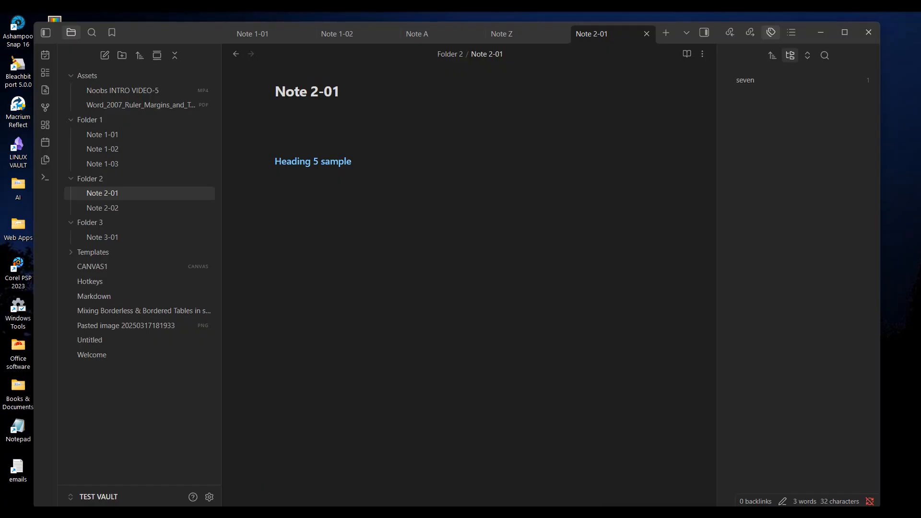
key("alt+Tab")
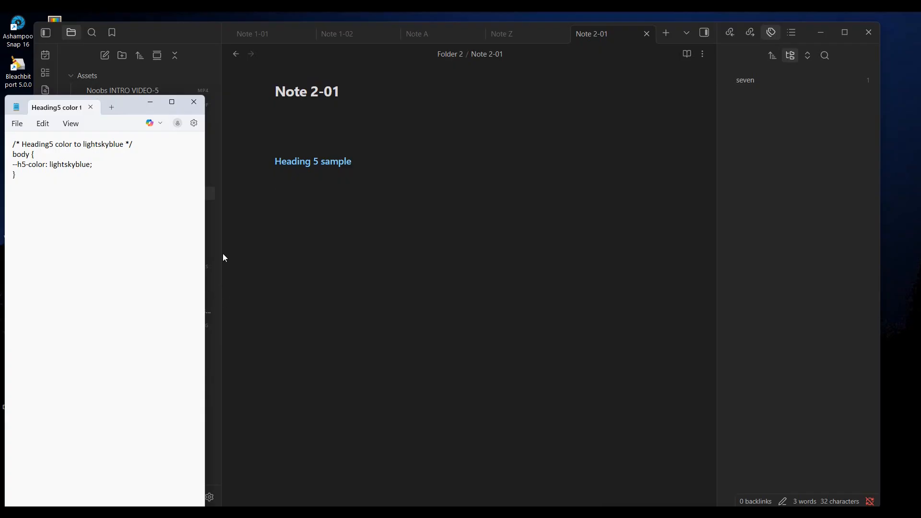
left_click(152, 108)
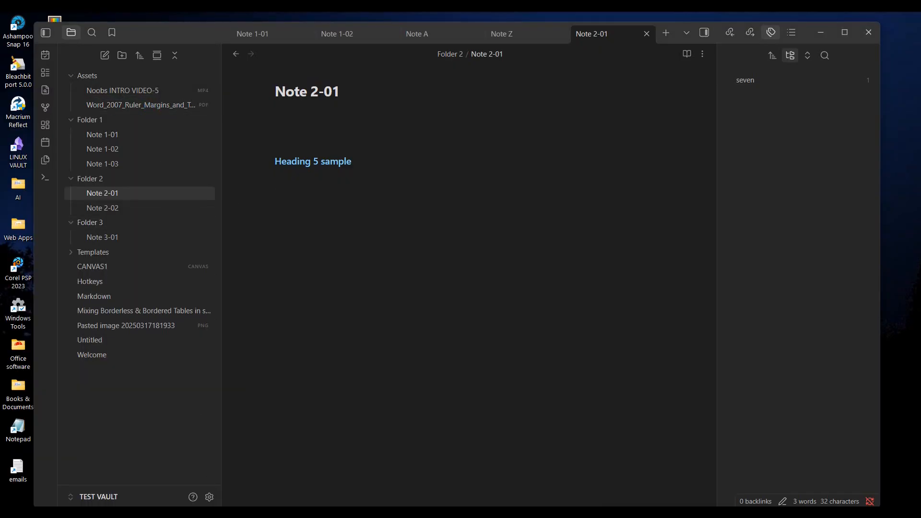
Switch to the Color Selector app in the browser and copy the hex code of the predefined Fuchsia color.
key("alt+Tab")
left_click(85, 41)
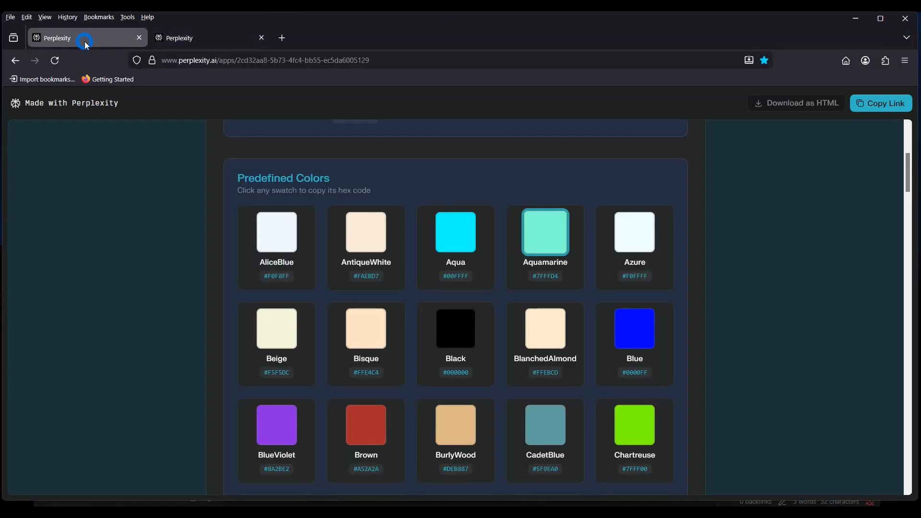
scroll(488, 287, "down", 10)
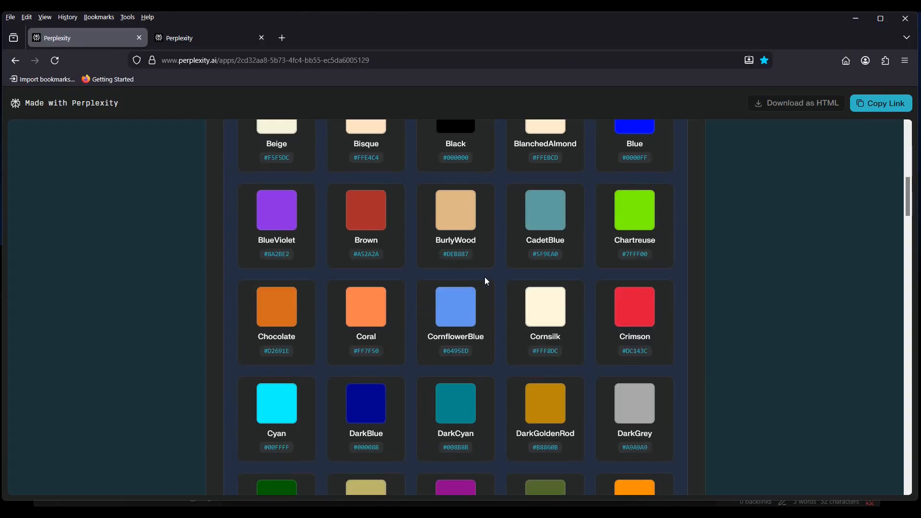
scroll(485, 278, "down", 4)
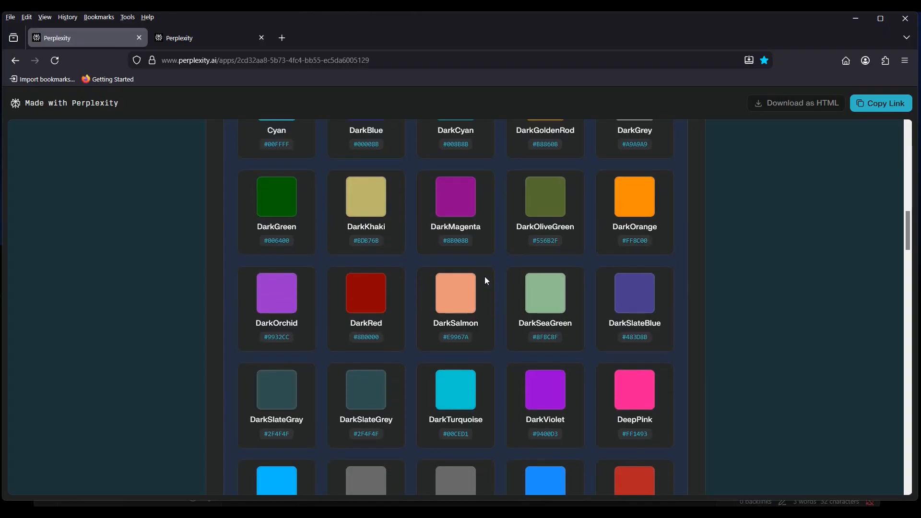
scroll(486, 280, "down", 1)
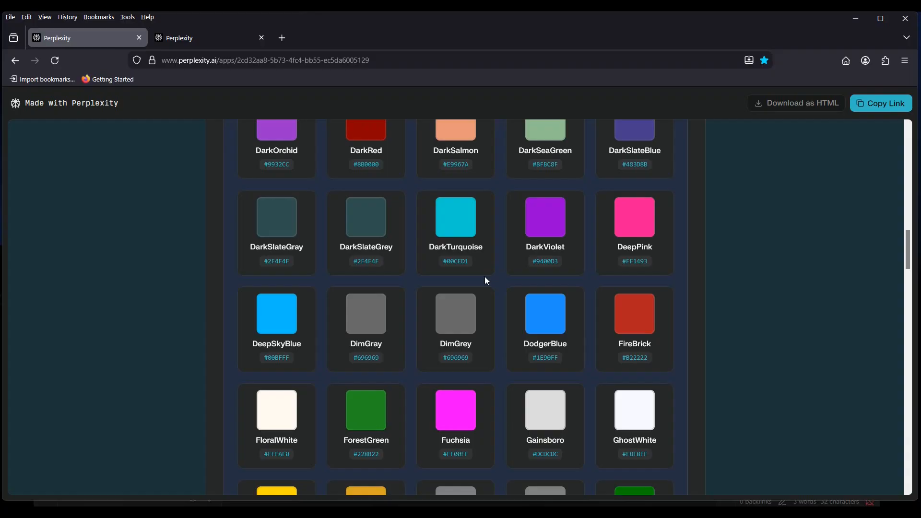
scroll(478, 279, "down", 2)
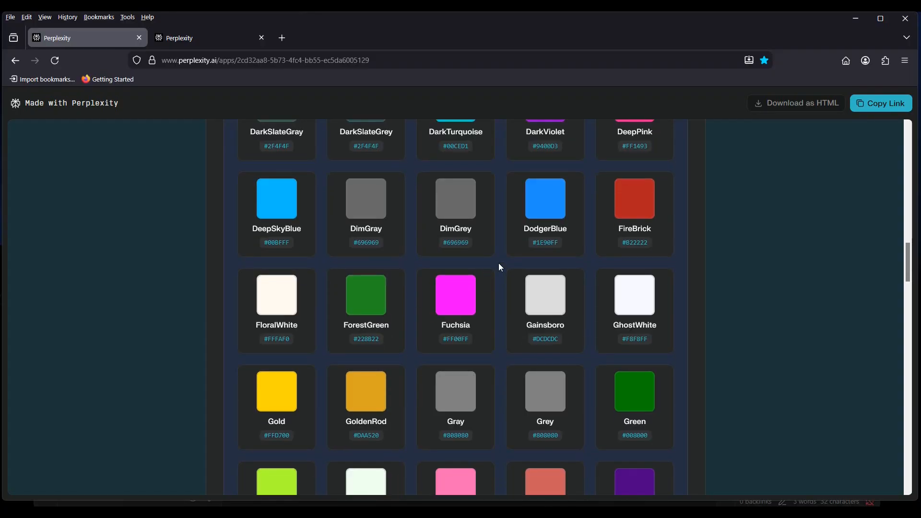
scroll(499, 267, "down", 2)
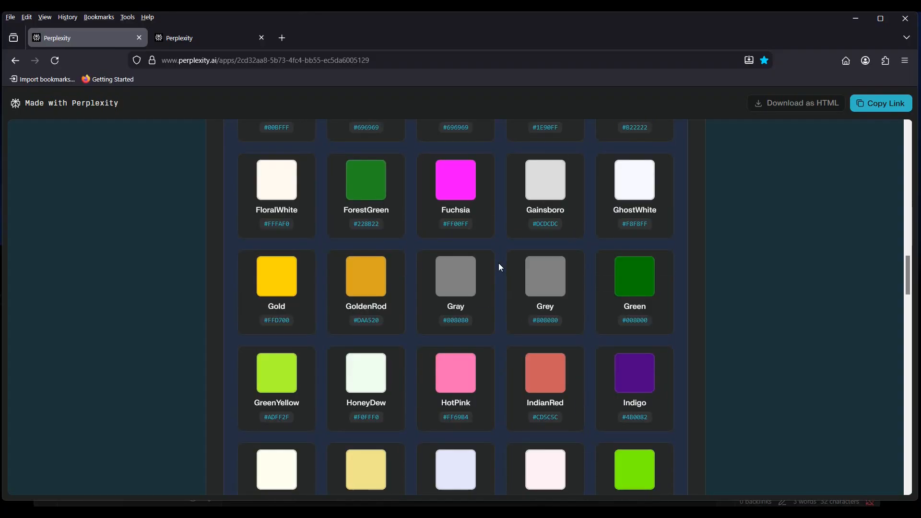
scroll(501, 267, "down", 3)
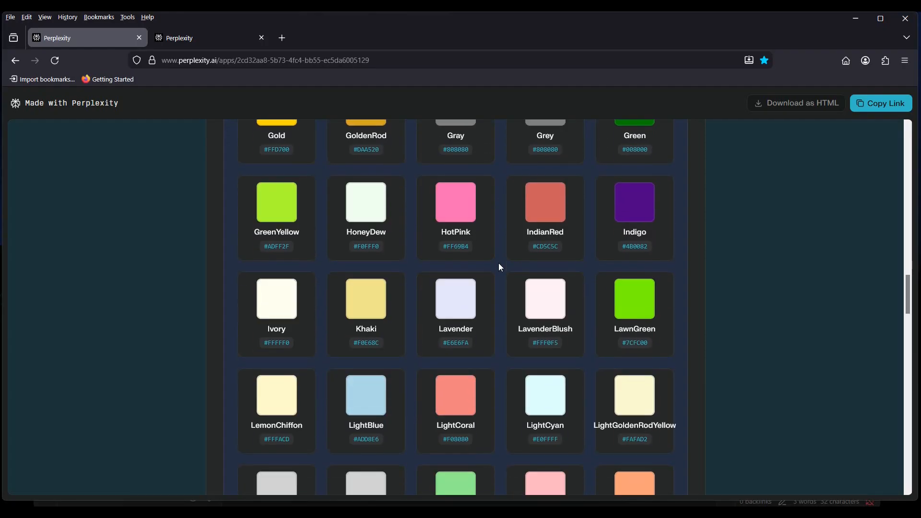
scroll(500, 267, "up", 5)
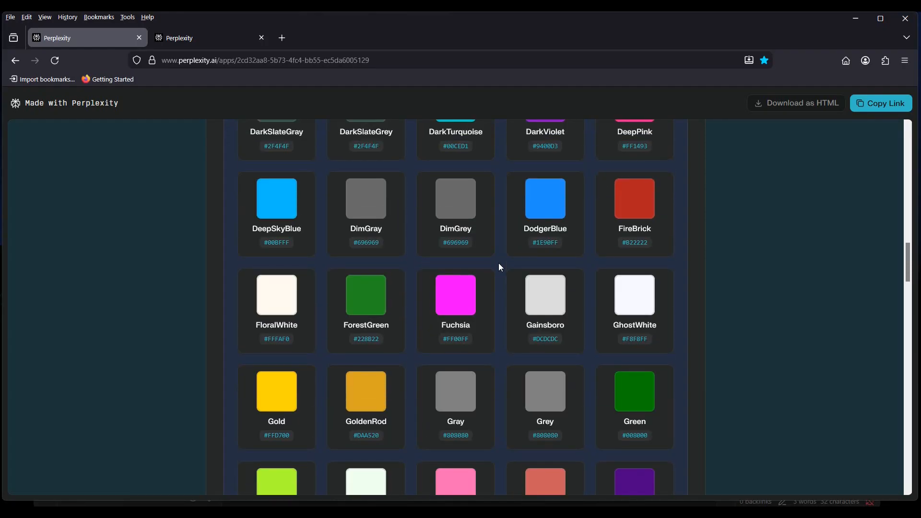
left_click(456, 303)
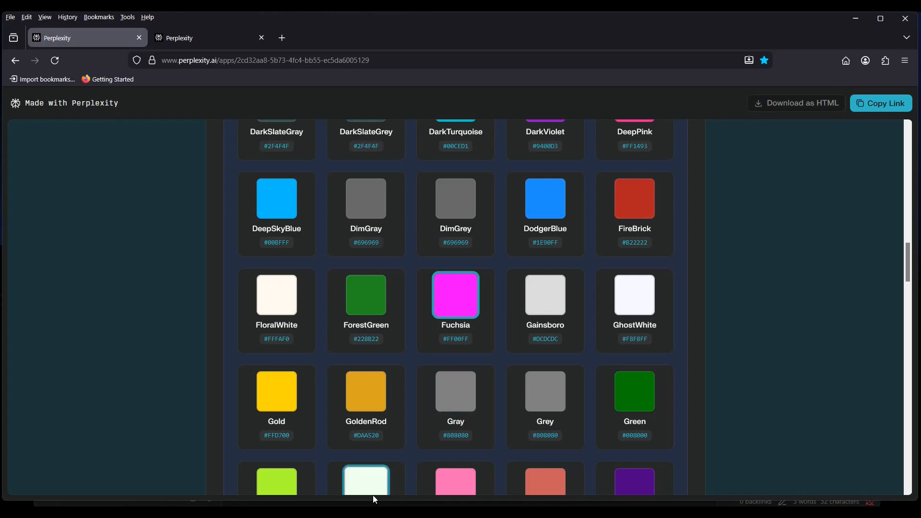
Switch to Notepad and set the color in both the snippet's comment and its --h5-color value to #FF00FF.
key("alt+Tab")
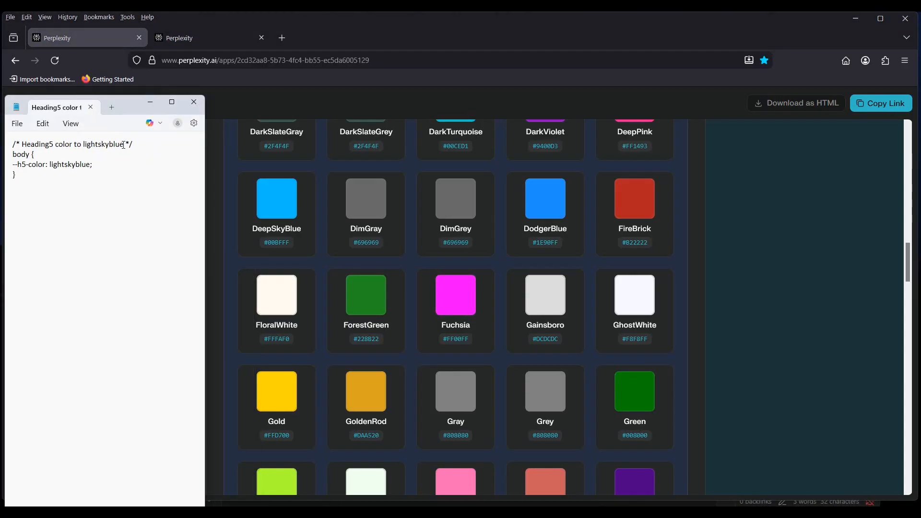
left_click_drag(123, 146, 82, 147)
key("BackSpace")
key("ctrl+v")
left_click_drag(91, 164, 48, 165)
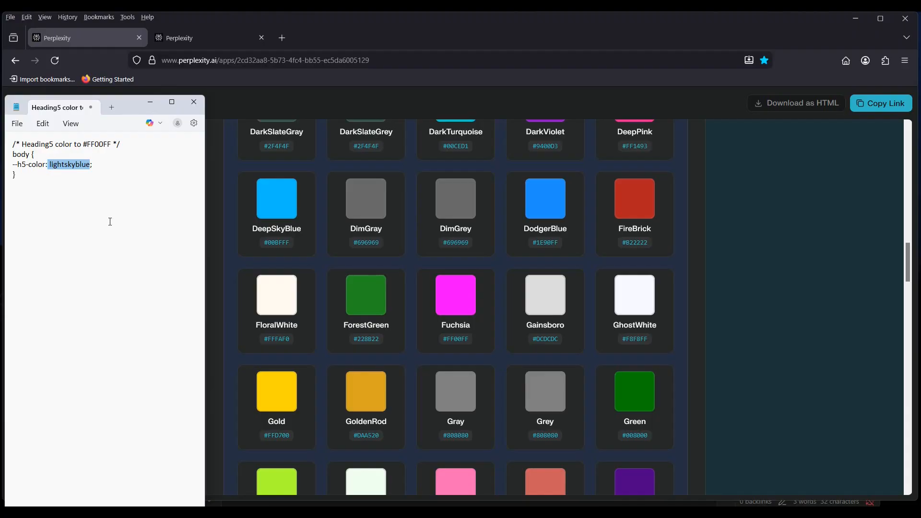
key("BackSpace")
key("ctrl+v")
left_click(88, 237)
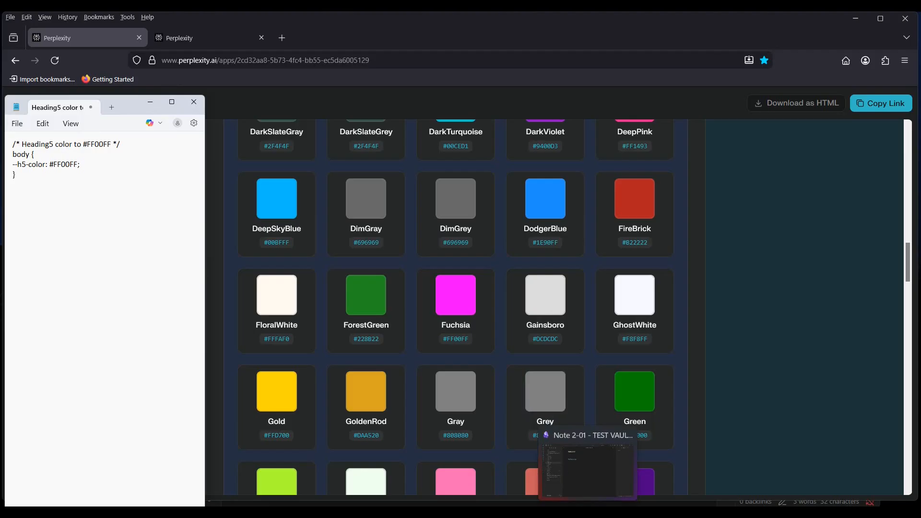
Bring Obsidian's Note 2-01 up behind Notepad, save the edited snippet file, and minimize Notepad.
left_click(586, 472)
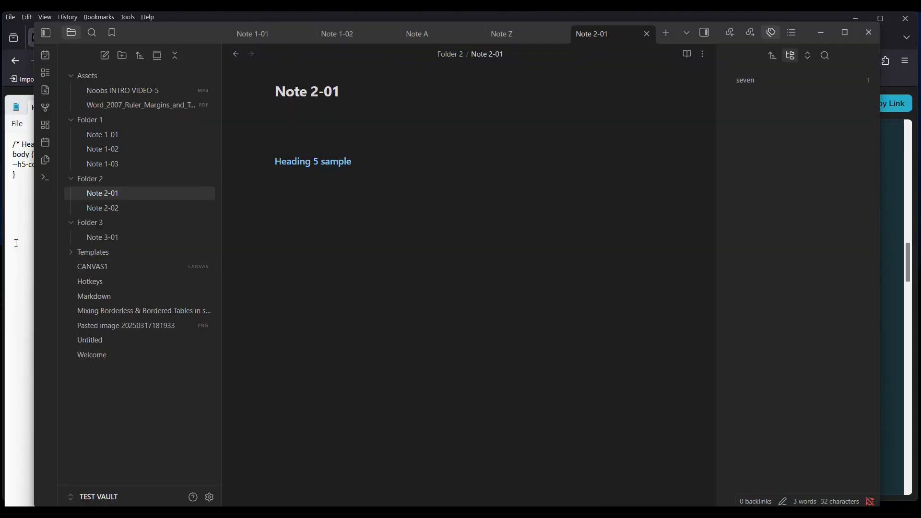
left_click(20, 262)
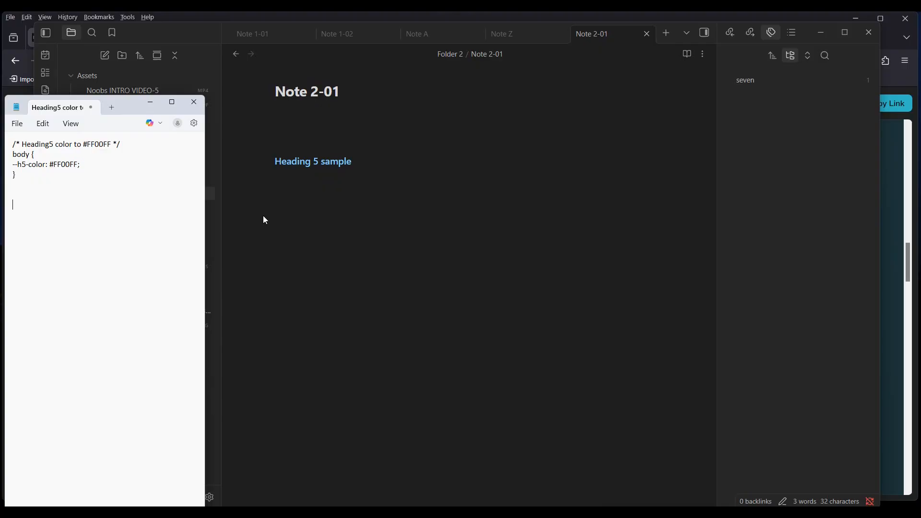
left_click(17, 124)
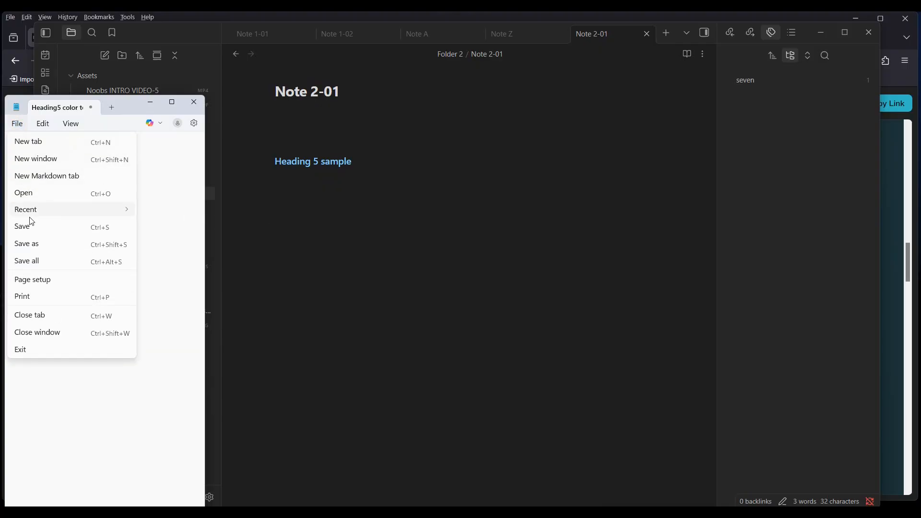
left_click(29, 232)
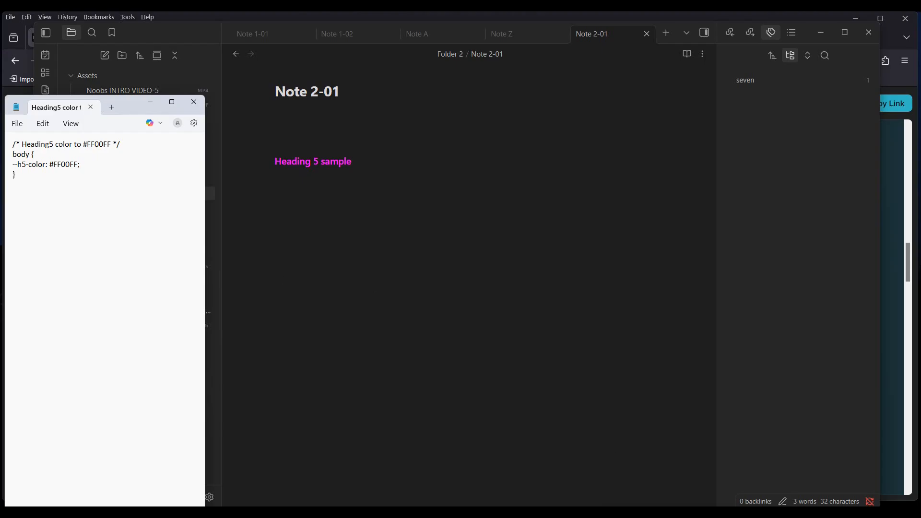
left_click(151, 102)
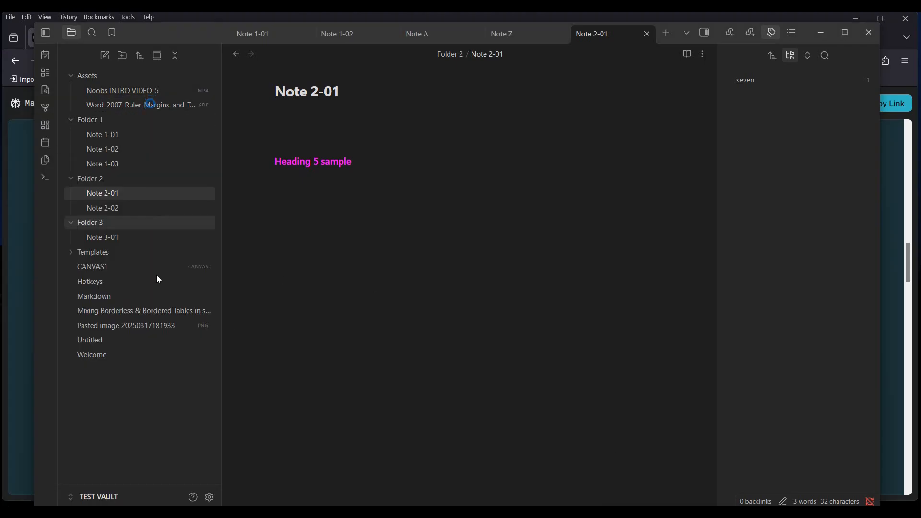
Copy the color name "Lime" from the Color Selector's predefined colors in the browser and minimize the browser.
mouse_move(187, 513)
left_click(211, 470)
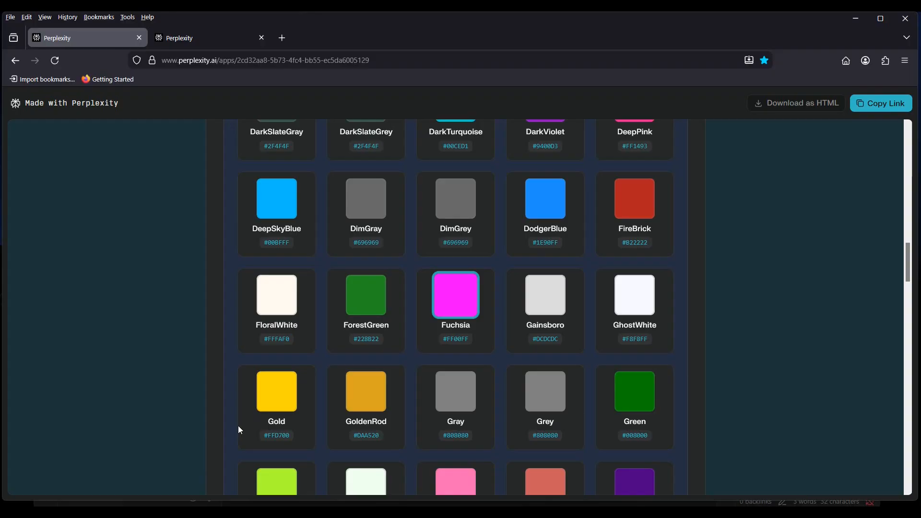
scroll(430, 333, "down", 6)
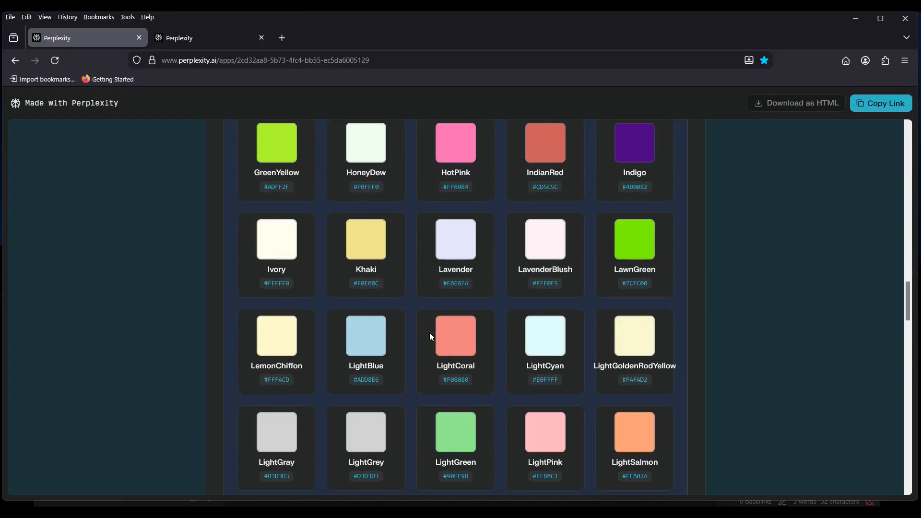
scroll(429, 332, "down", 6)
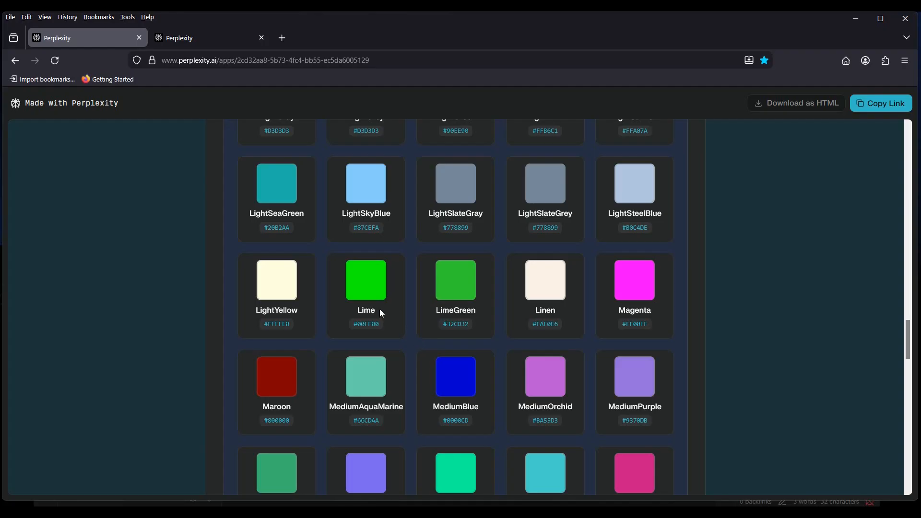
left_click_drag(373, 309, 357, 309)
right_click(367, 312)
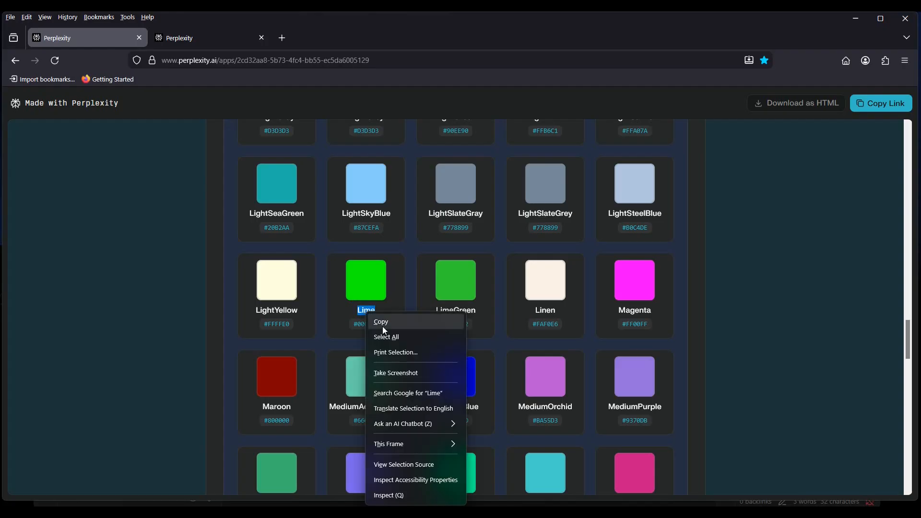
left_click(382, 323)
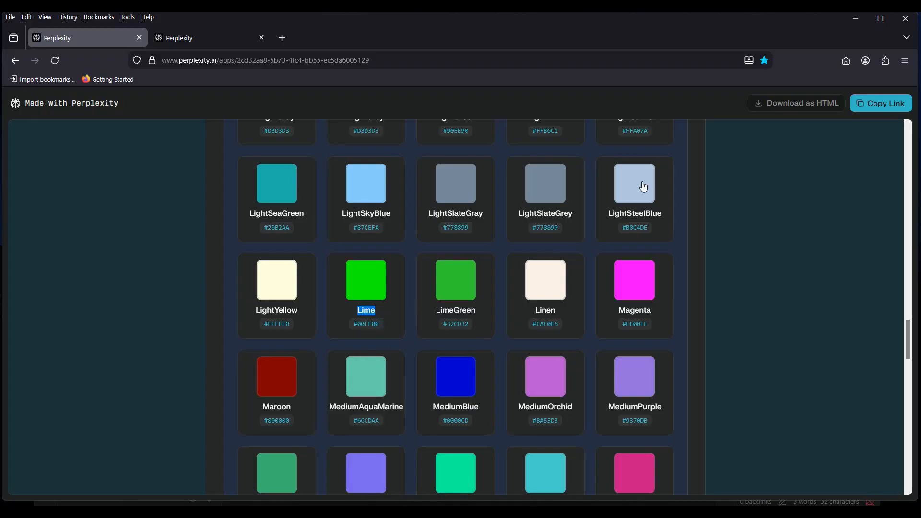
left_click(856, 20)
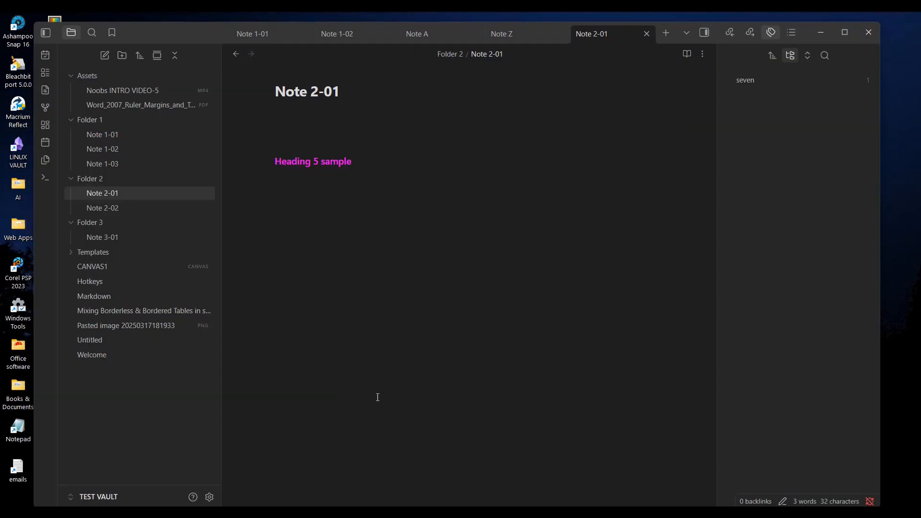
Switch to Notepad, set the color in the snippet's comment and --h5-color value to Lime, and save the file.
key("alt+Tab")
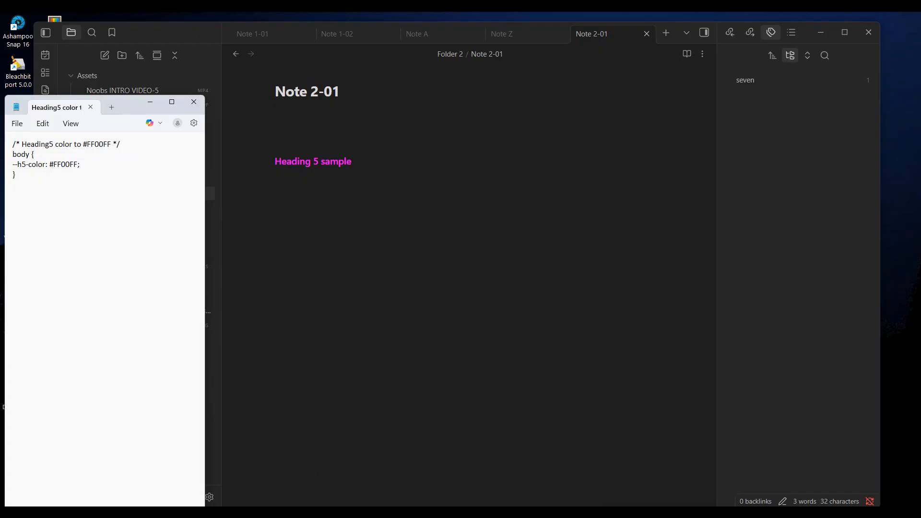
left_click_drag(110, 145, 94, 144)
left_click_drag(101, 142, 84, 144)
type("Lime")
left_click(77, 165)
left_click_drag(77, 165, 51, 165)
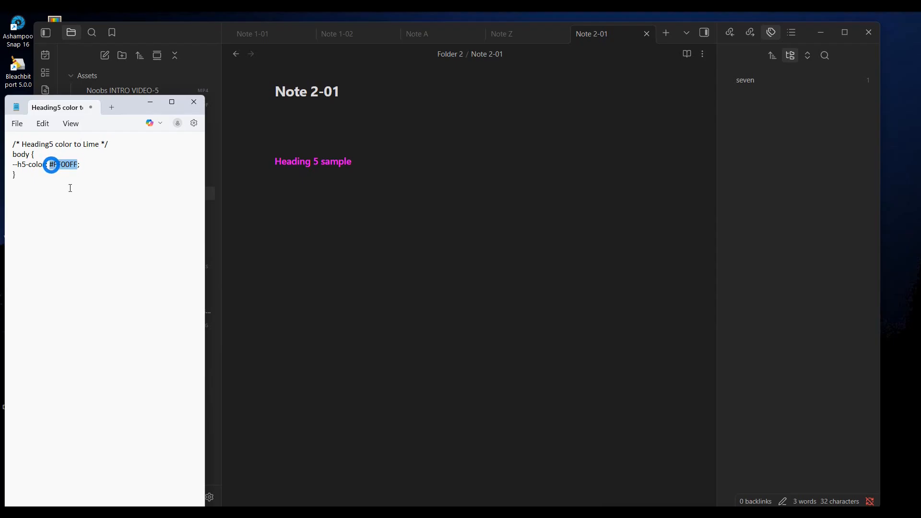
type("Lime")
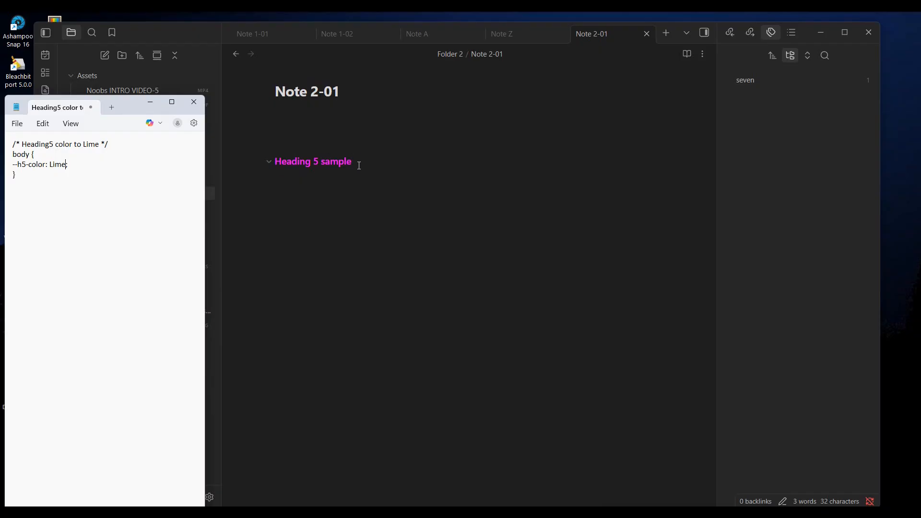
left_click(17, 123)
left_click(21, 227)
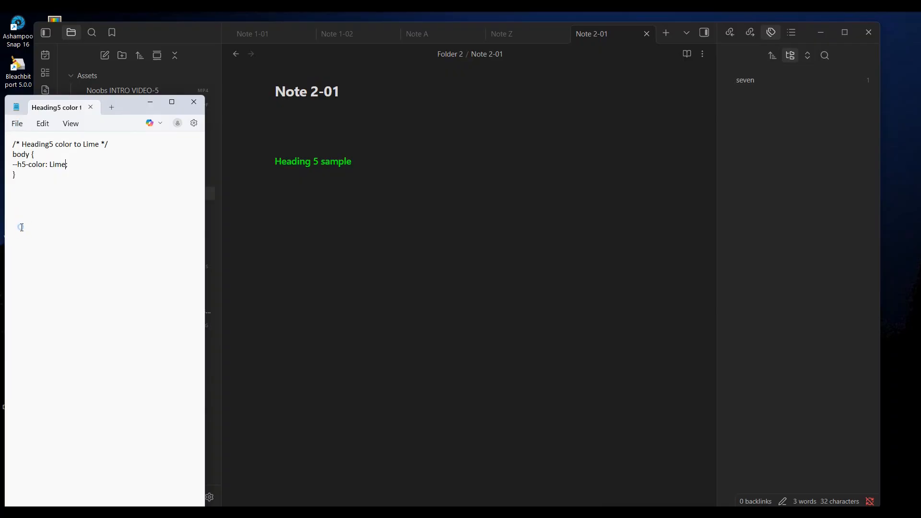
View the Lime heading in Obsidian's Note 2-01, return to Notepad, delete all the snippet text, and minimize Notepad.
left_click(295, 187)
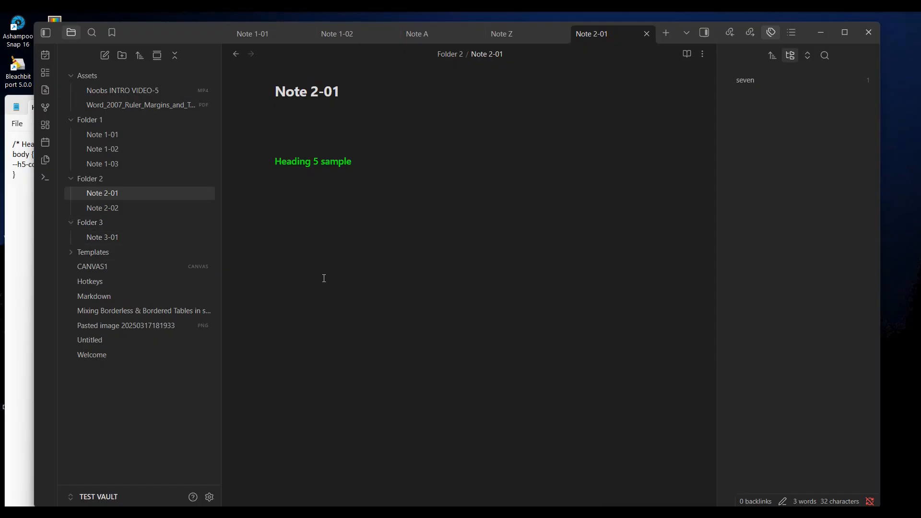
left_click(14, 260)
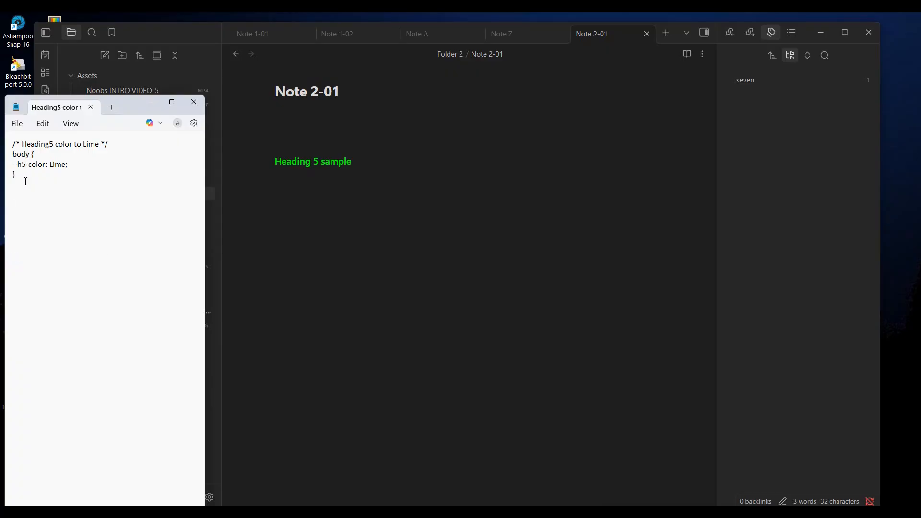
key("ctrl+a")
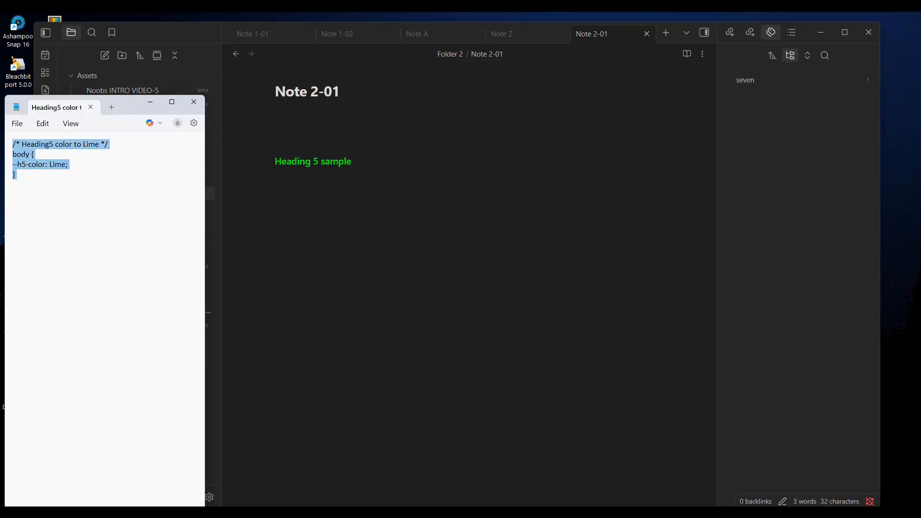
key("Delete")
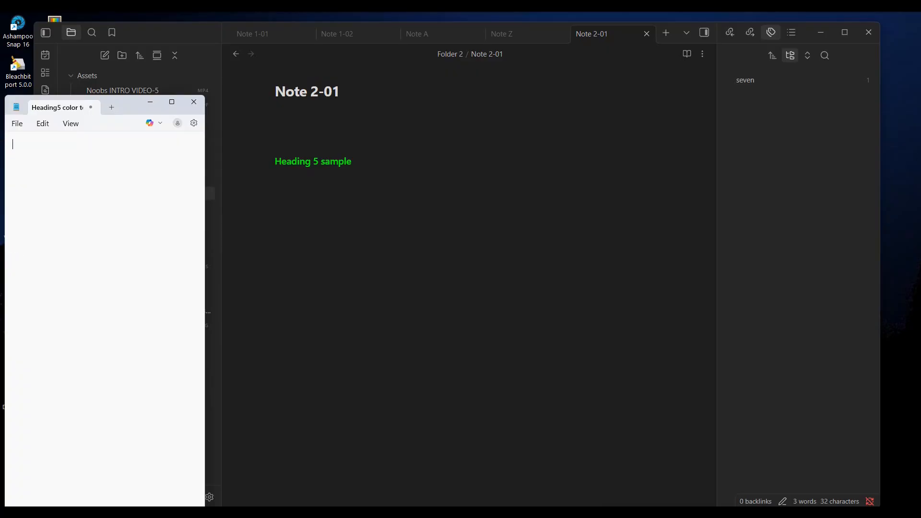
left_click(150, 102)
Switch to the CSS Snippet Constructor in the browser and clear the Heading color snippet.
key("alt+Tab")
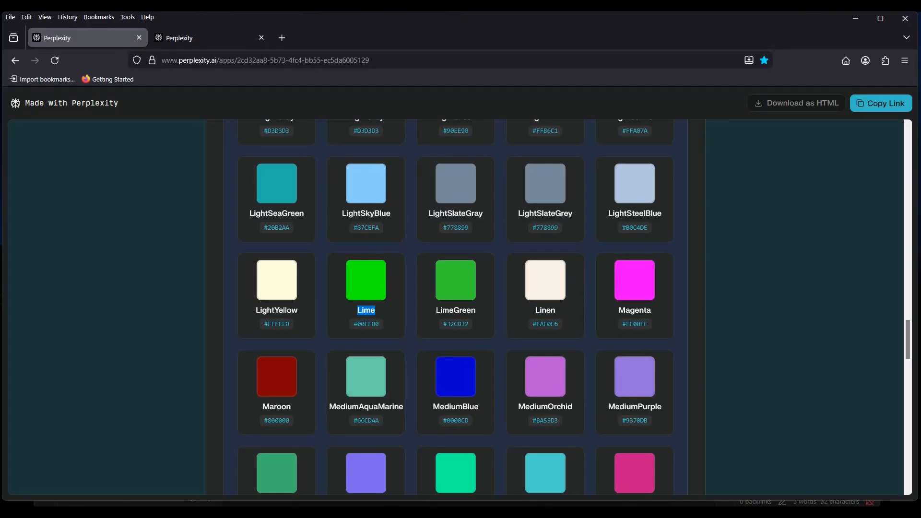
left_click(220, 42)
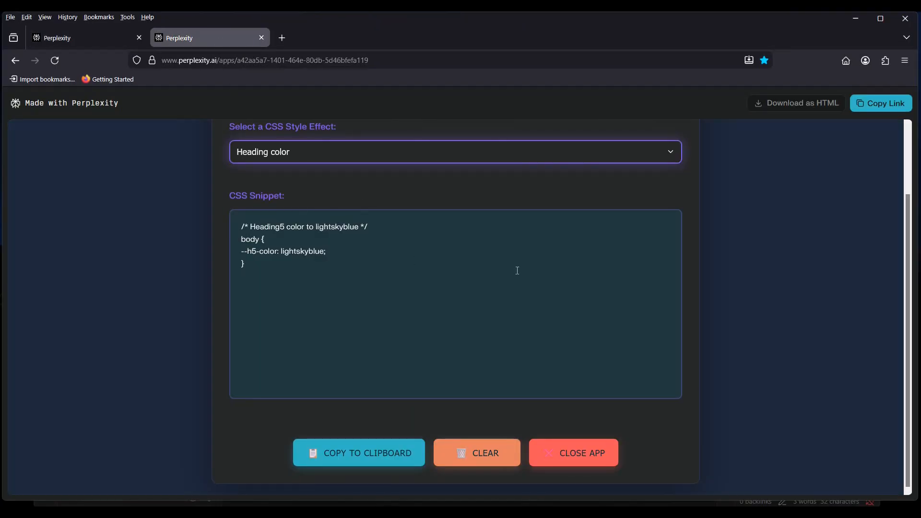
left_click(489, 450)
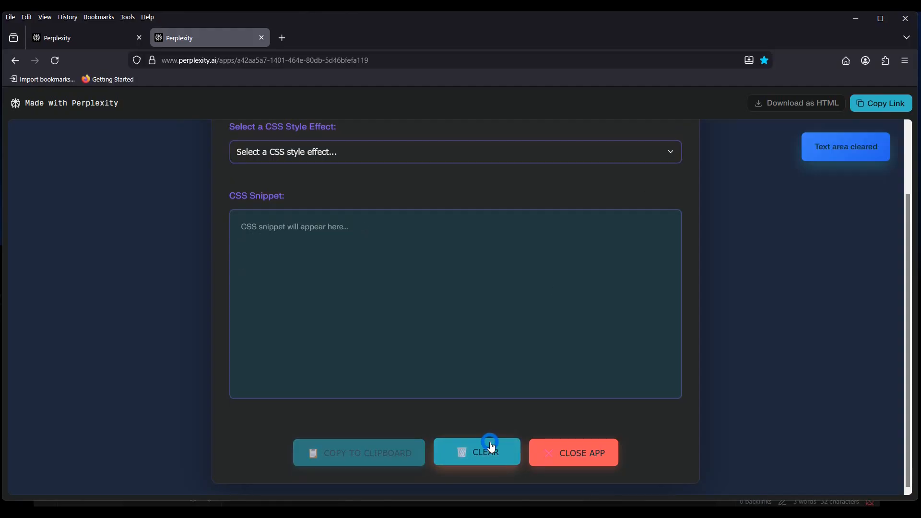
Choose the Note title color style effect and copy its CSS snippet to the clipboard.
left_click(670, 152)
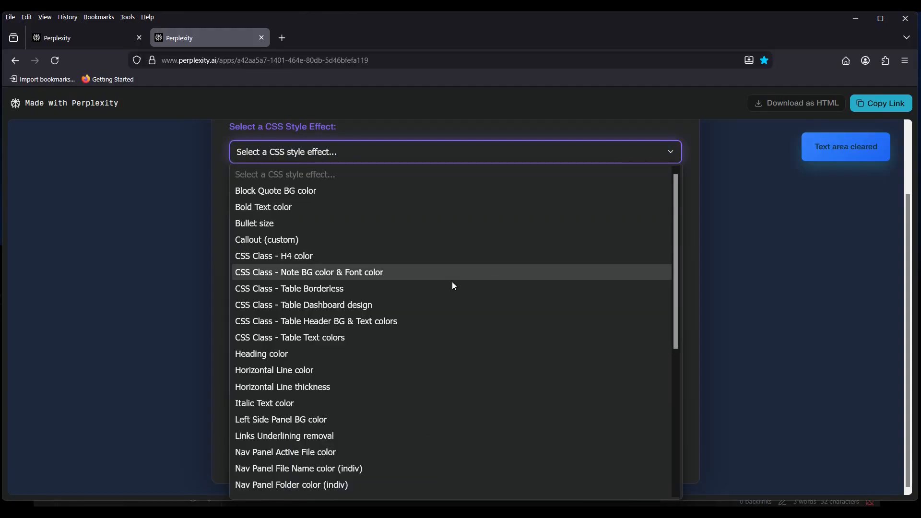
scroll(452, 283, "down", 2)
scroll(453, 286, "down", 2)
scroll(454, 287, "up", 2)
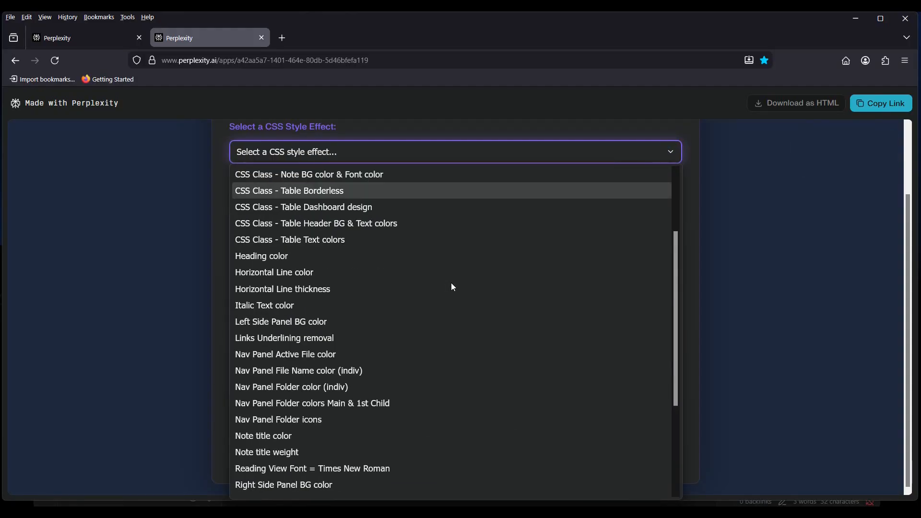
scroll(453, 287, "down", 2)
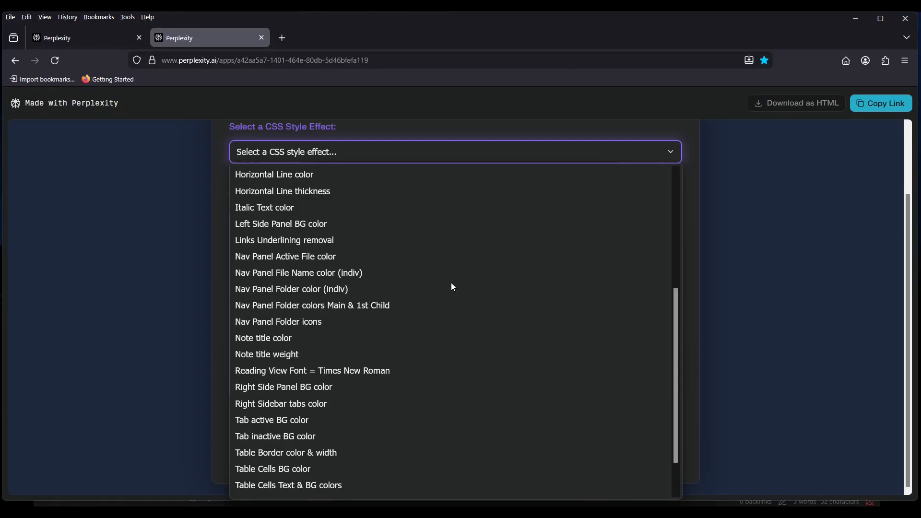
left_click(267, 342)
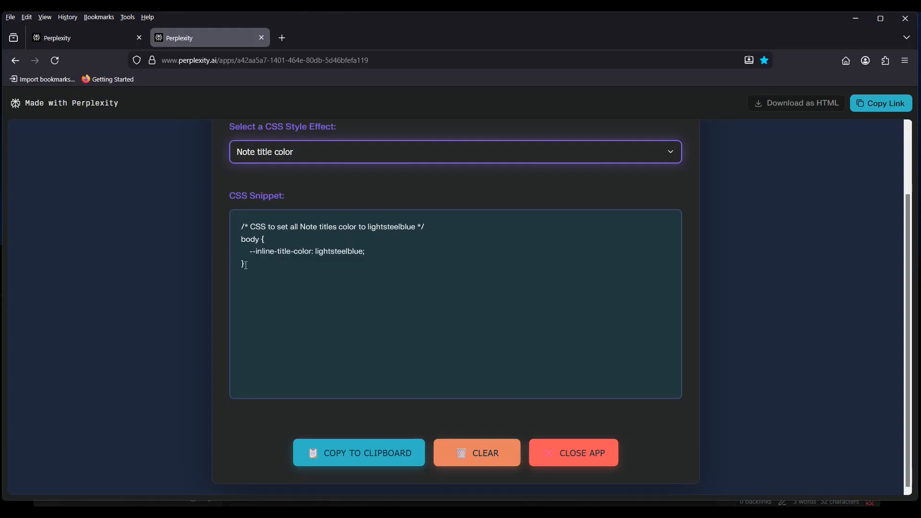
left_click(382, 454)
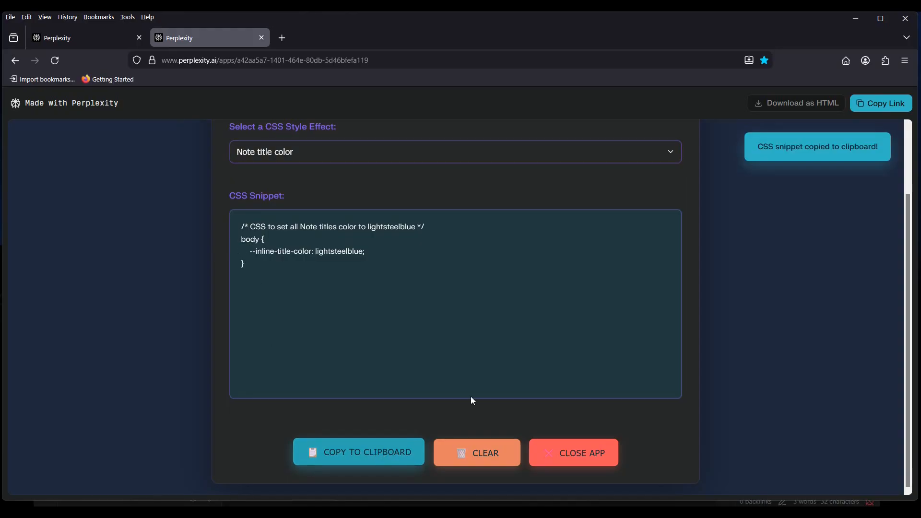
Minimize the browser, switch to Notepad, and paste the note title color snippet into the emptied document.
left_click(855, 19)
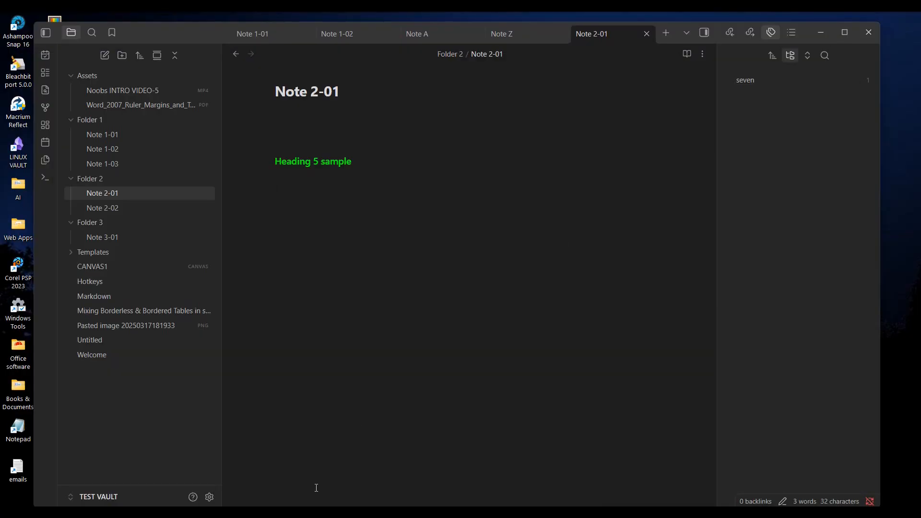
left_click(334, 512)
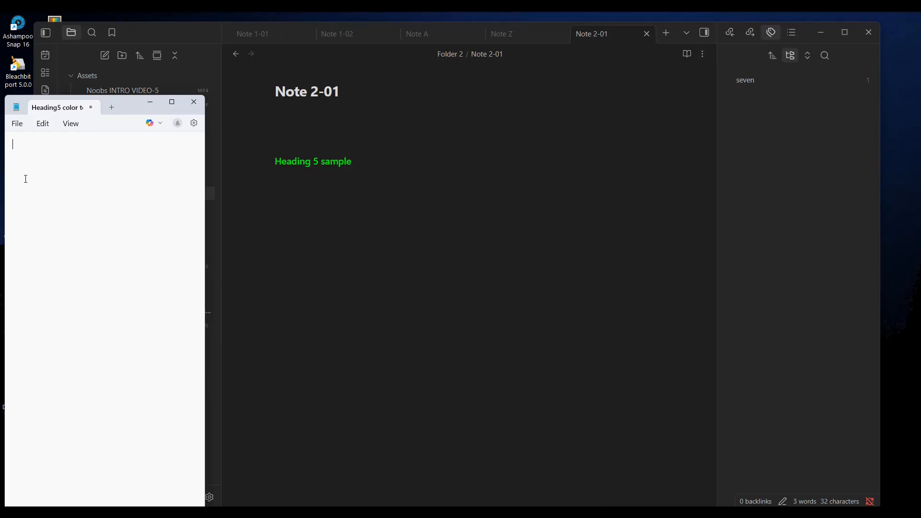
key("ctrl+v")
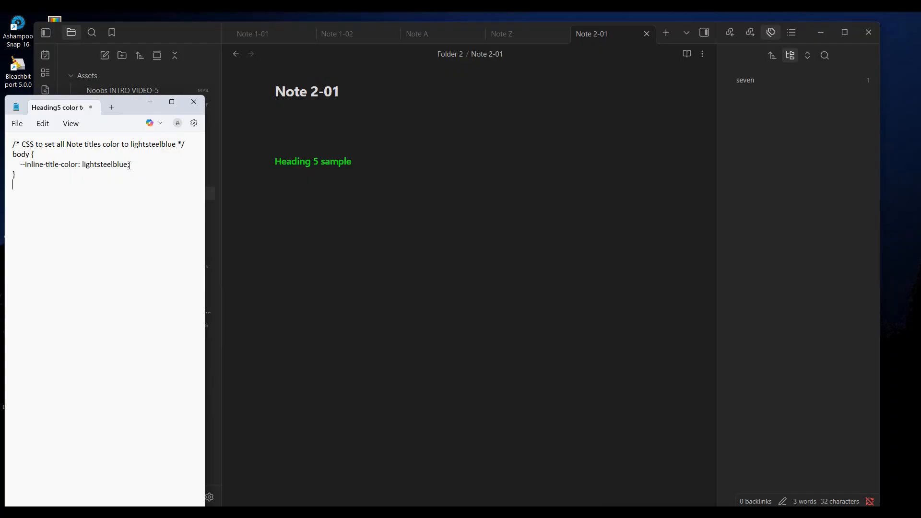
Save the document as a new file named "Note title color.css" in the vault's snippets folder.
left_click(17, 123)
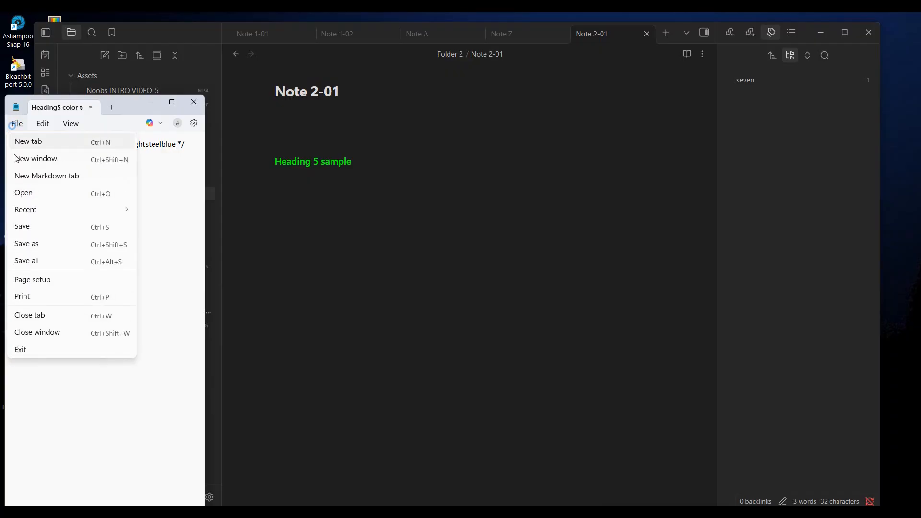
left_click(30, 244)
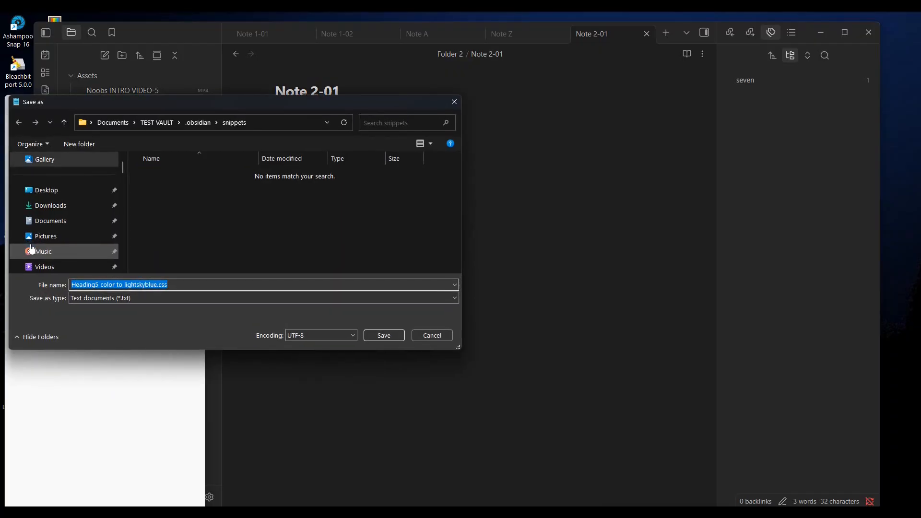
left_click(156, 286)
left_click_drag(158, 285, 69, 298)
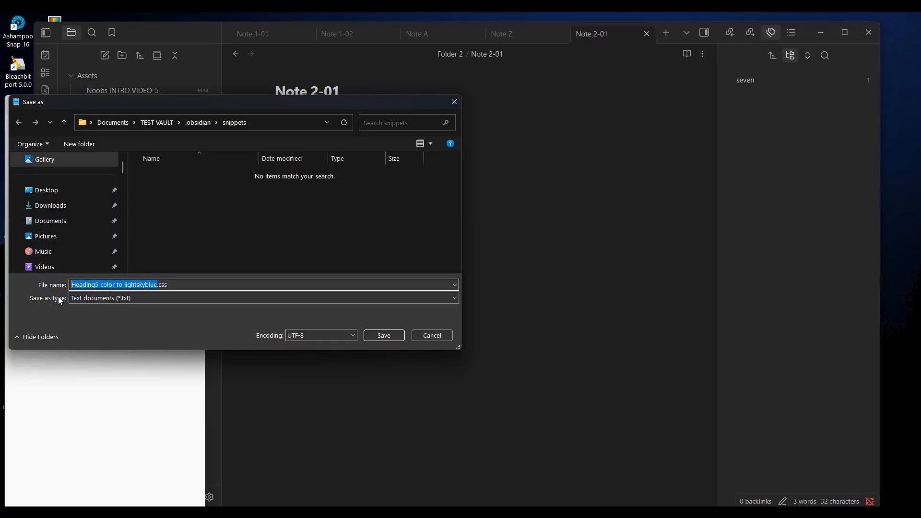
type("Note")
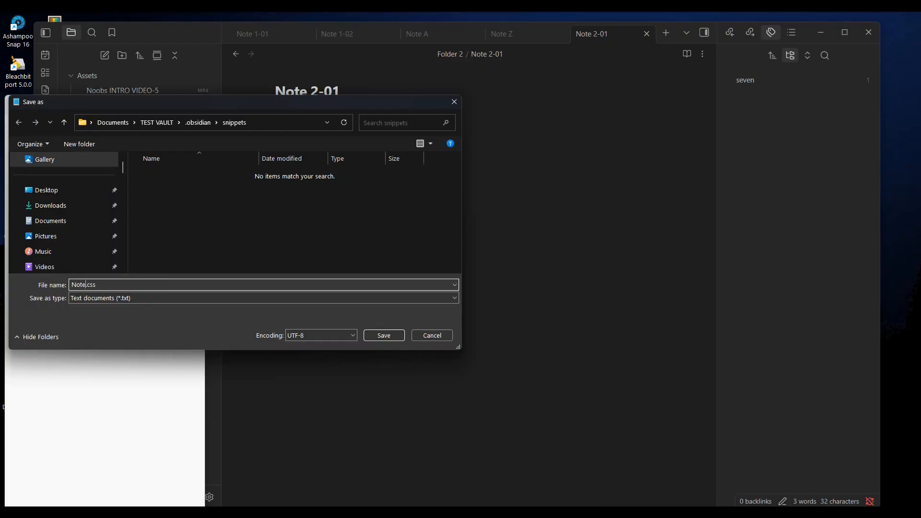
type(" title color")
left_click(379, 335)
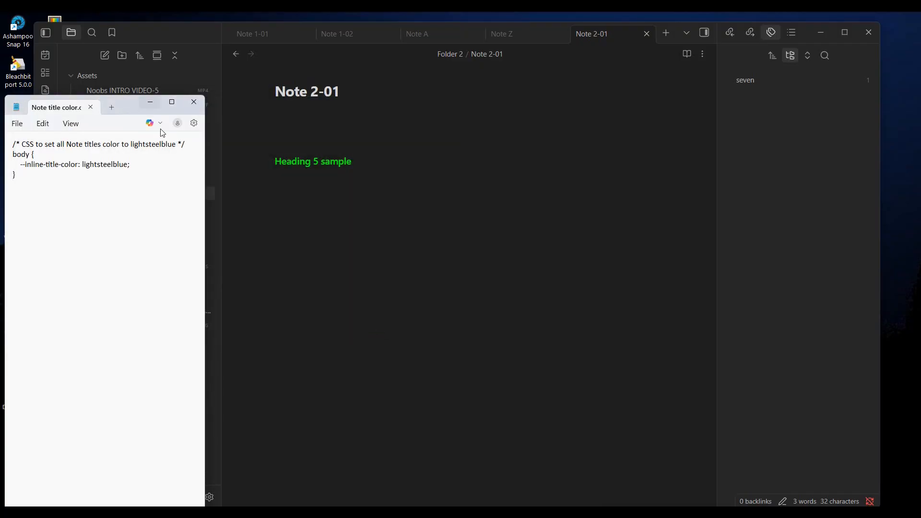
Switch to Obsidian, enable the "Note title color" CSS snippet in the Appearance settings, and close the settings.
left_click(567, 494)
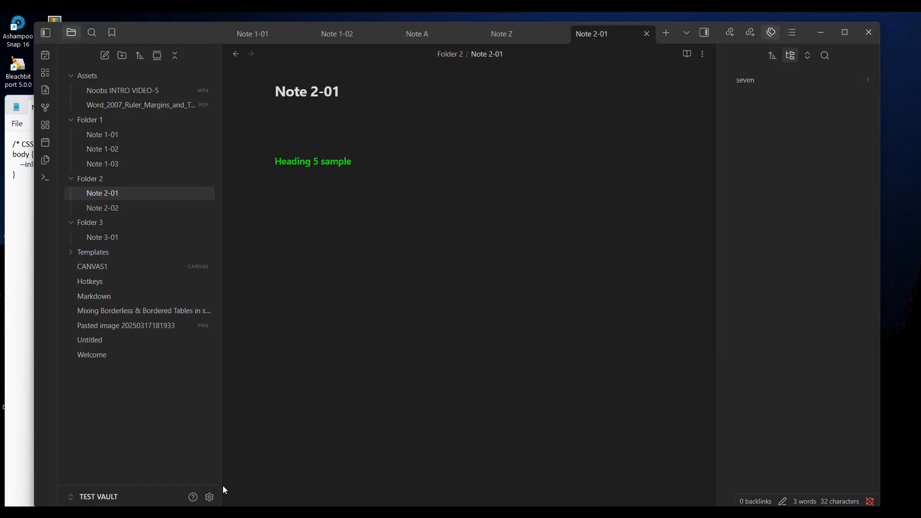
left_click(209, 499)
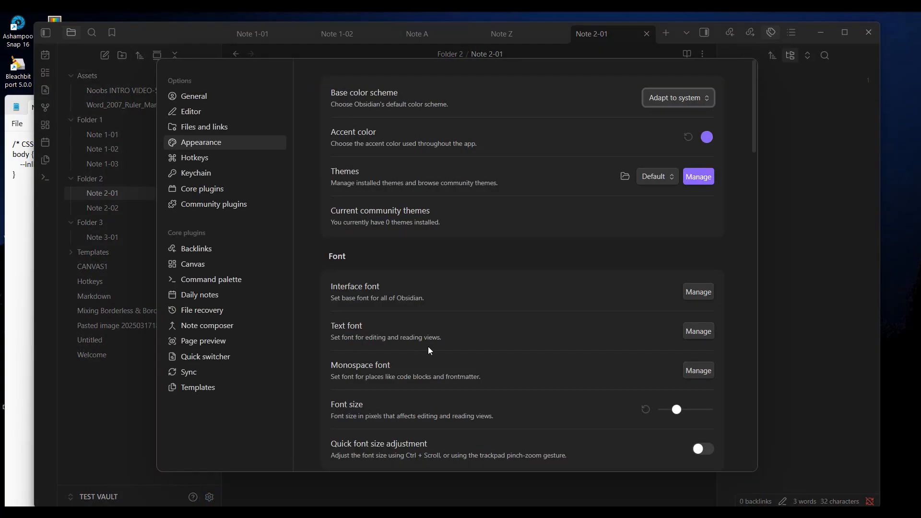
scroll(525, 269, "down", 12)
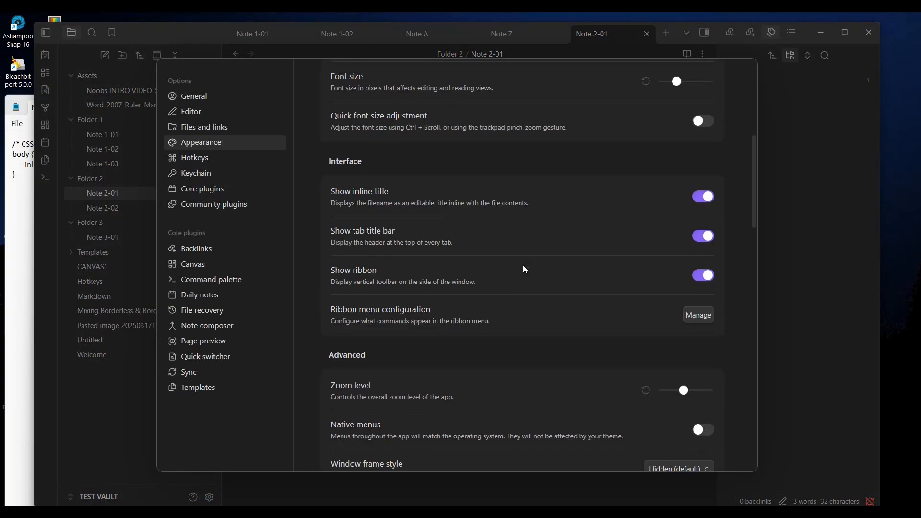
scroll(525, 269, "down", 10)
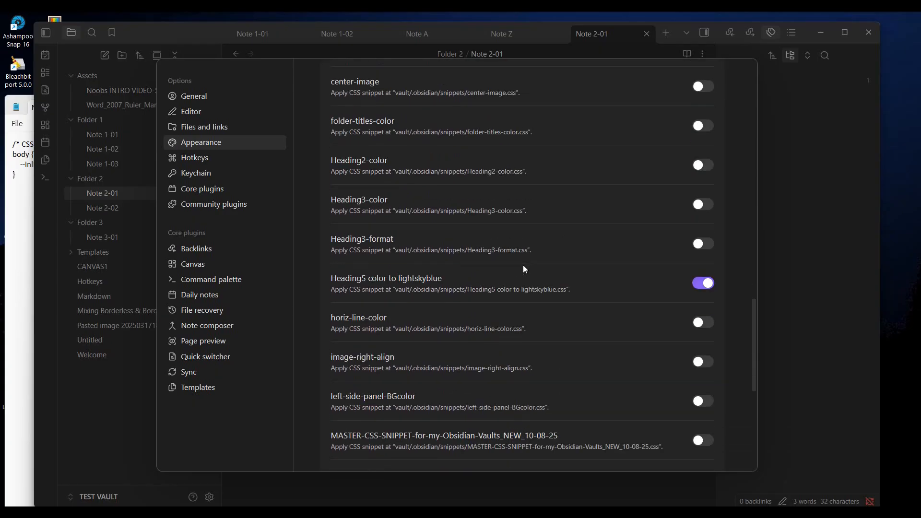
scroll(524, 269, "down", 4)
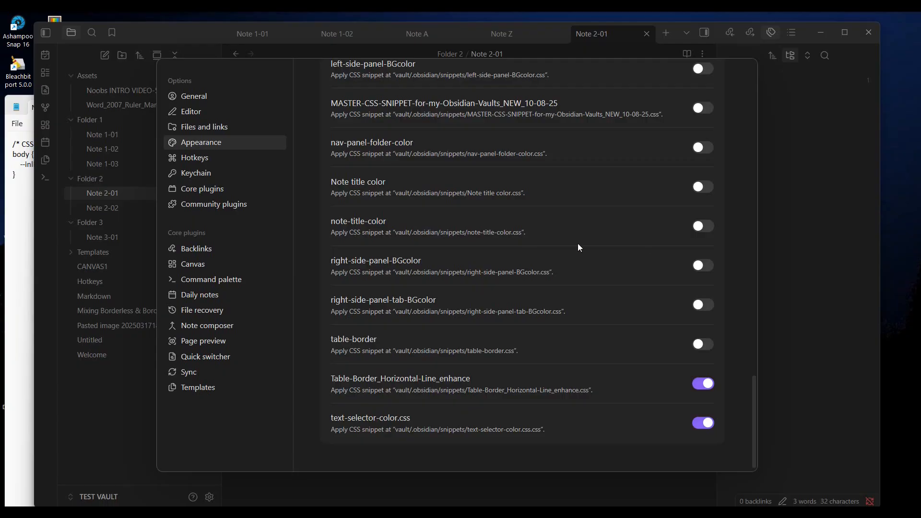
left_click(706, 187)
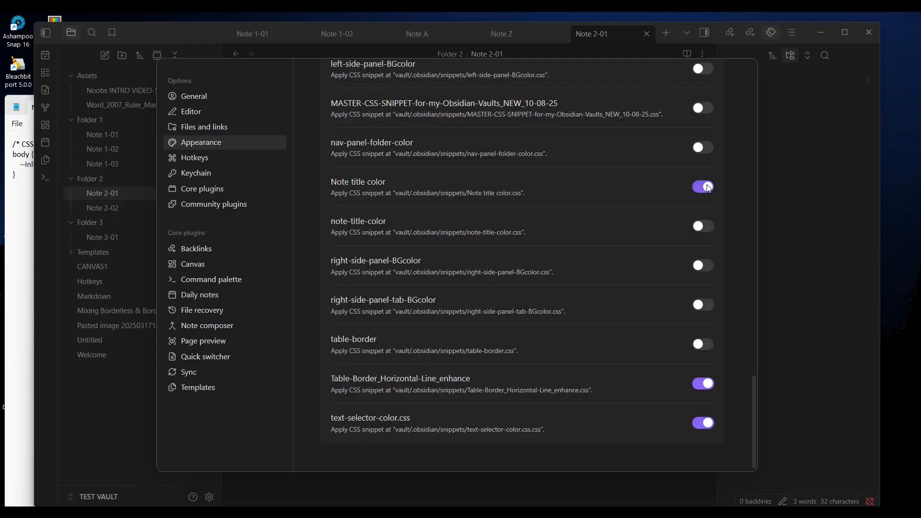
left_click(792, 149)
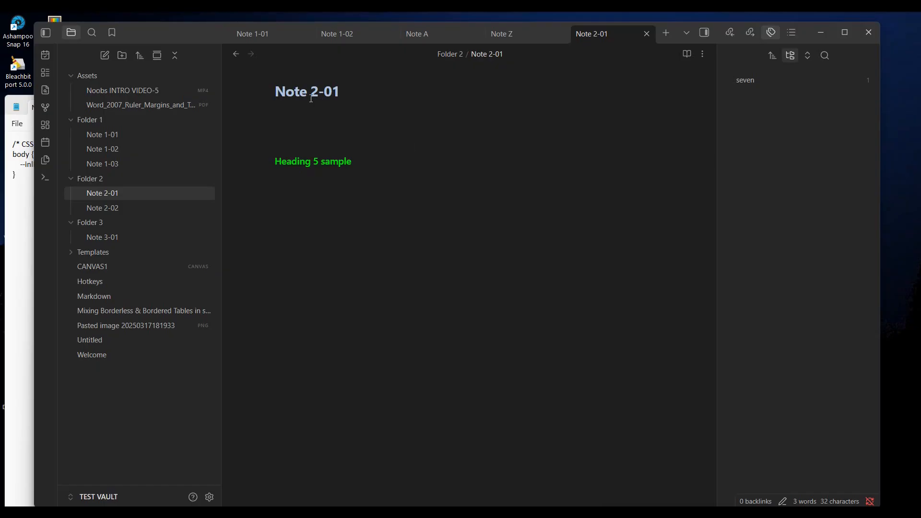
Minimize Notepad, switch to the Color Selector page in the browser, and copy the hex code of the MediumVioletRed swatch.
left_click(19, 232)
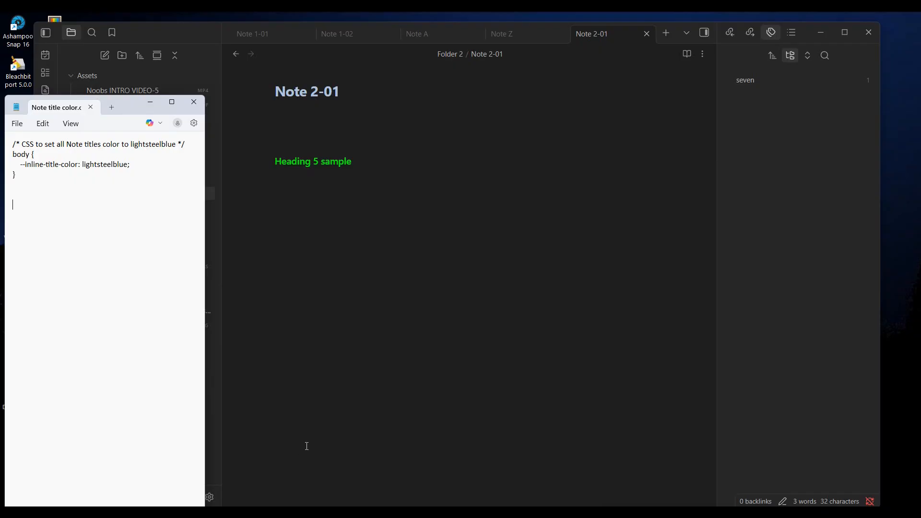
left_click(151, 104)
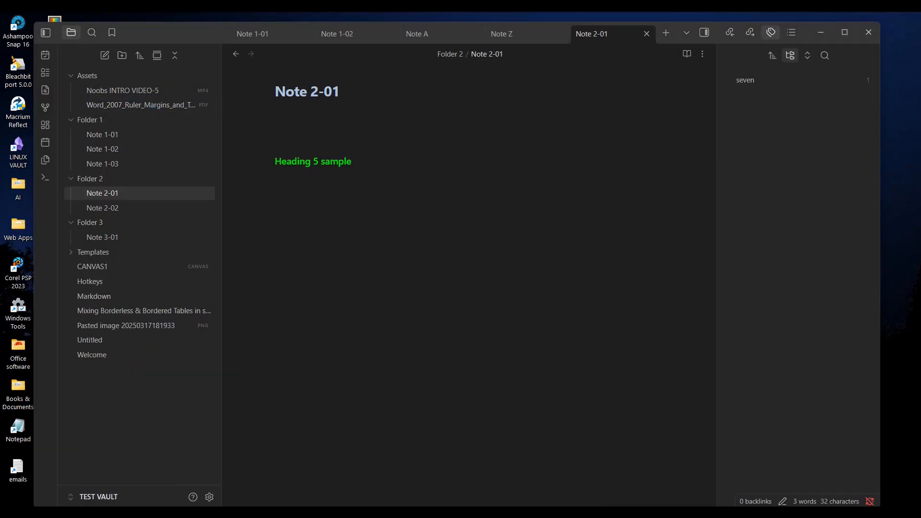
key("alt+Tab")
left_click(107, 38)
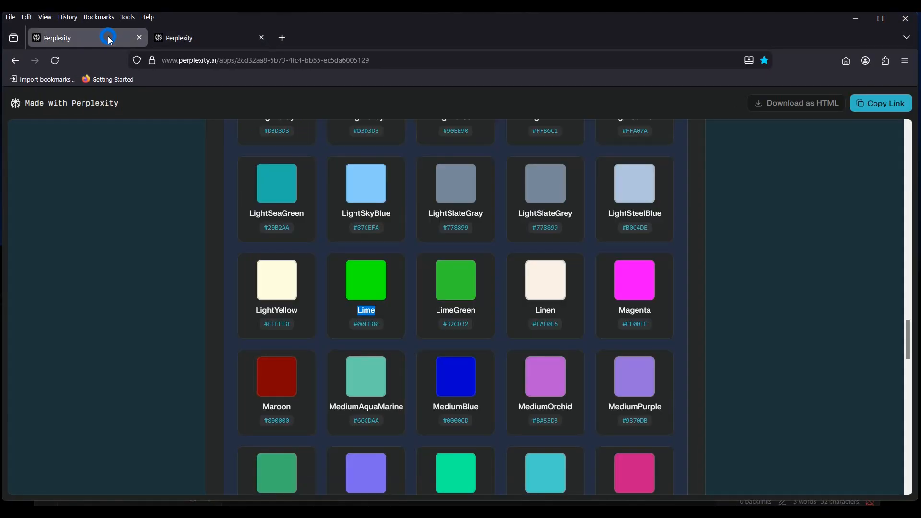
scroll(466, 298, "down", 12)
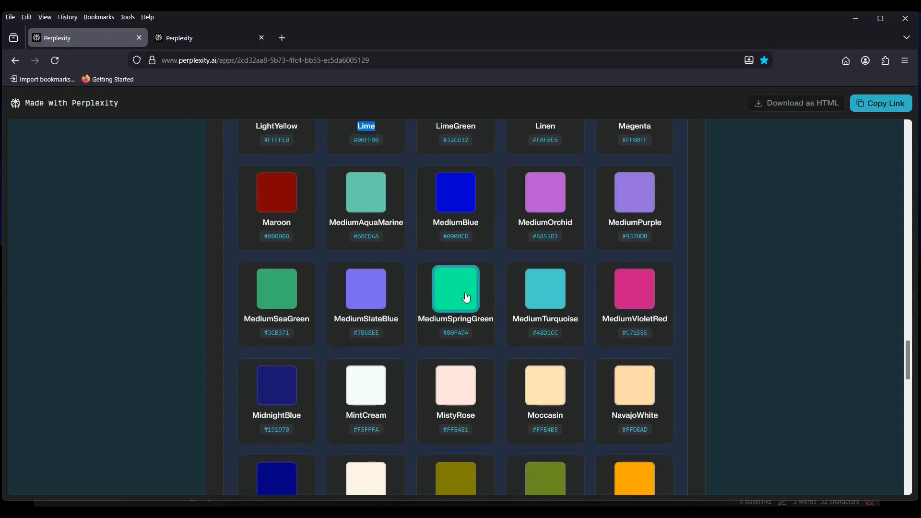
scroll(466, 297, "down", 8)
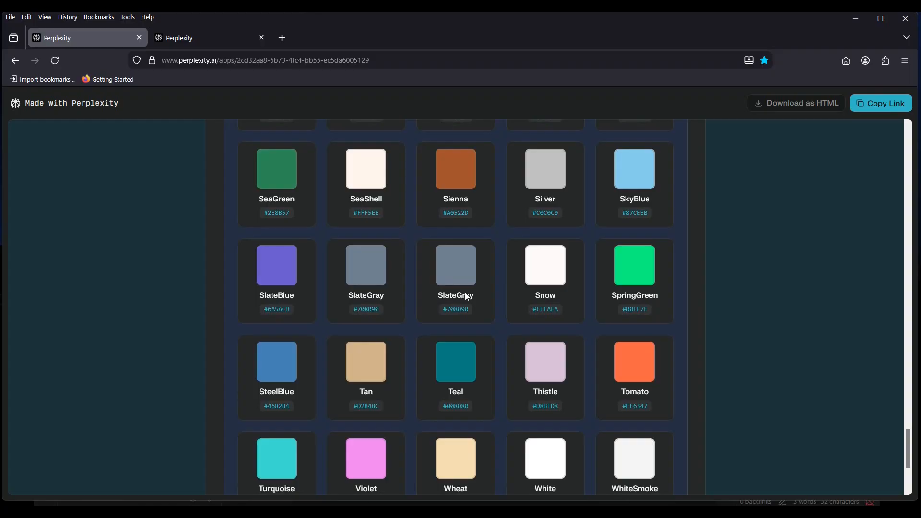
scroll(467, 297, "down", 4)
scroll(467, 298, "up", 5)
scroll(466, 296, "up", 12)
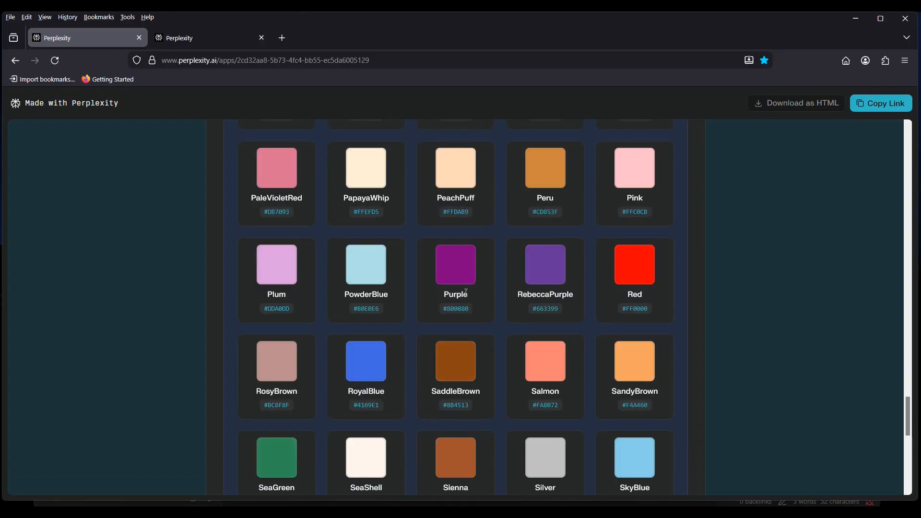
scroll(466, 297, "up", 5)
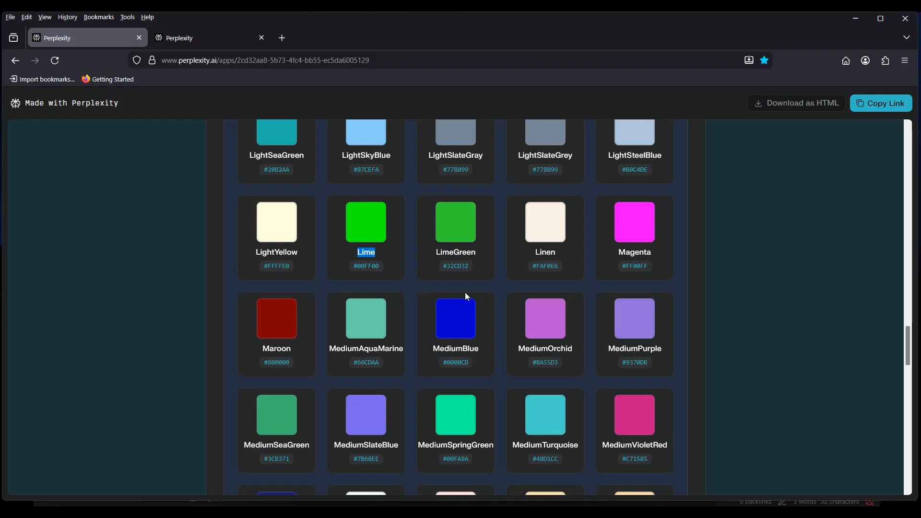
scroll(466, 296, "down", 2)
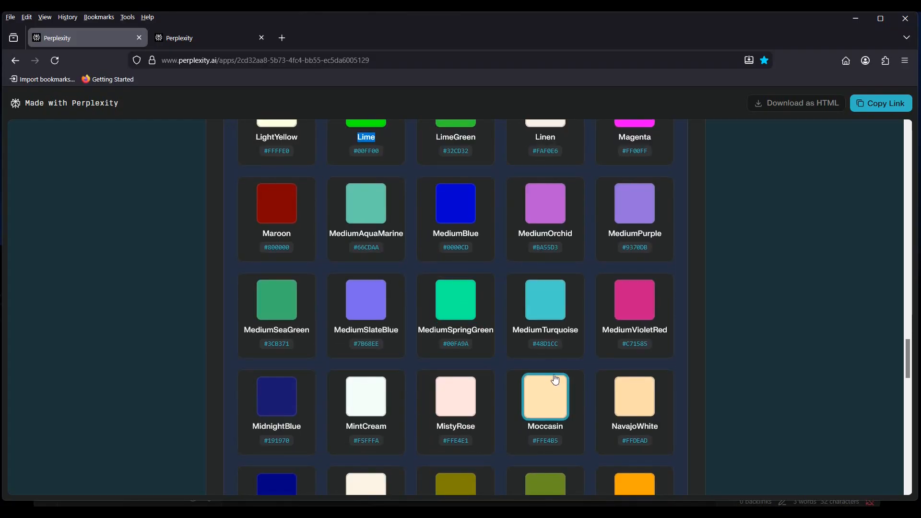
left_click(632, 303)
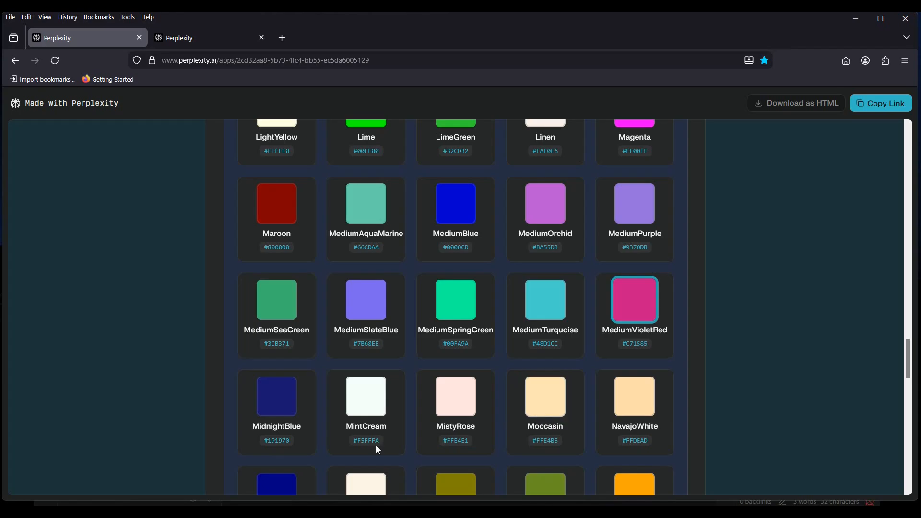
Switch to Notepad, replace the color in both the comment and the inline-title-color property with #C71585, and save the file.
left_click(856, 19)
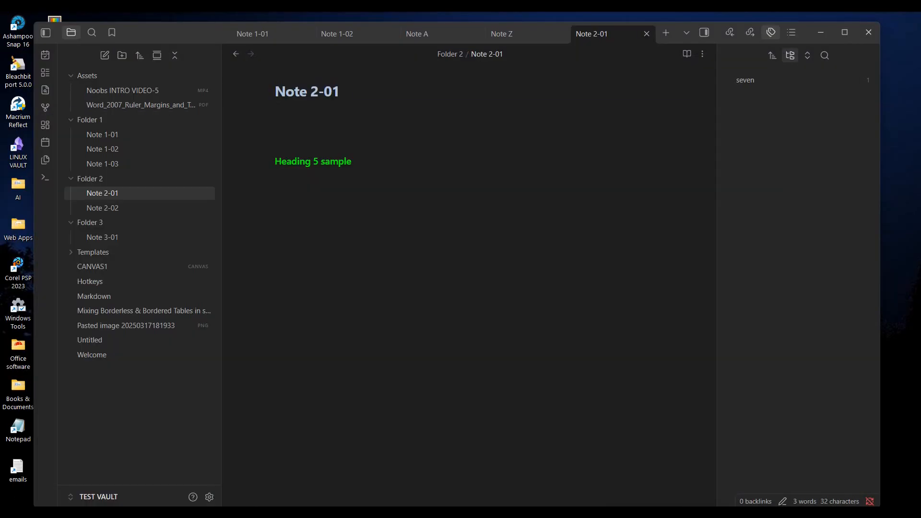
key("alt+Tab")
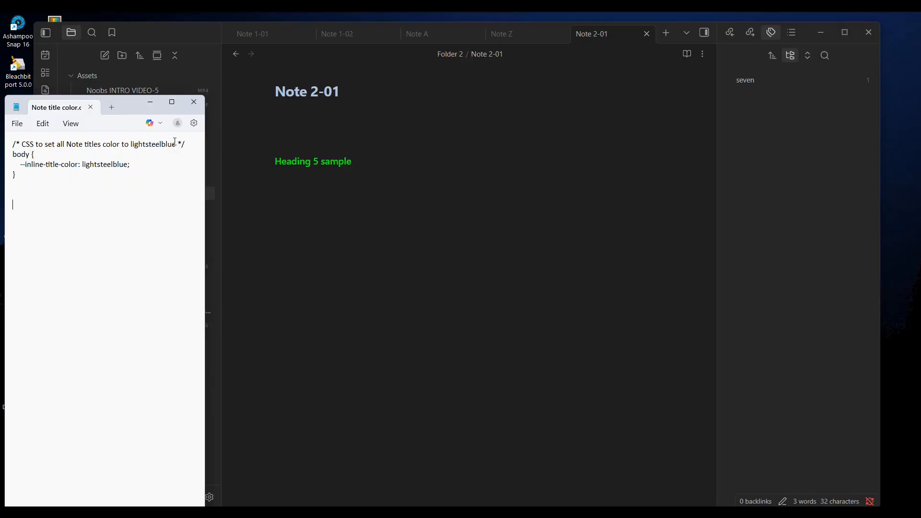
left_click_drag(175, 142, 130, 144)
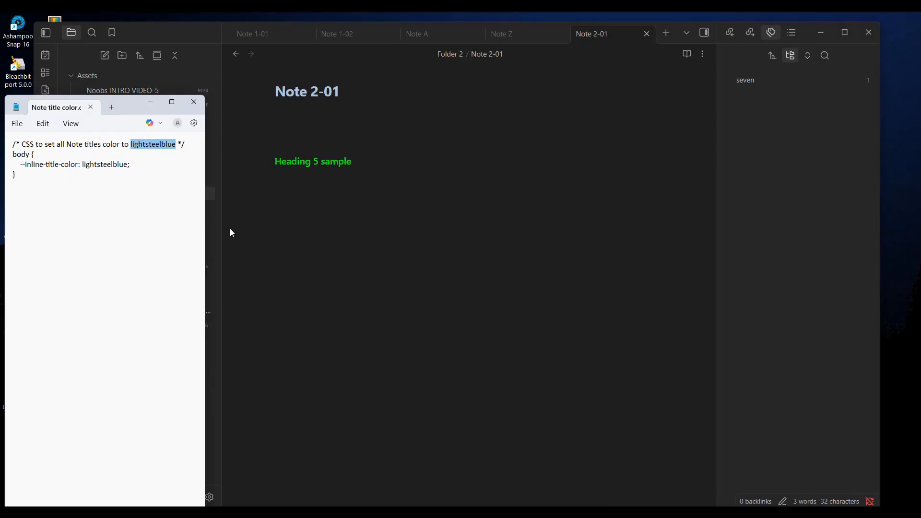
key("ctrl+v")
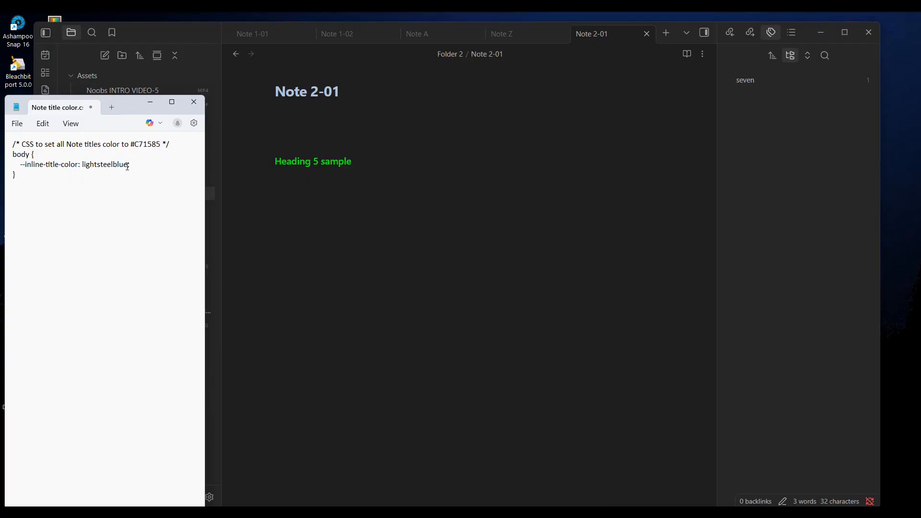
left_click_drag(128, 165, 82, 165)
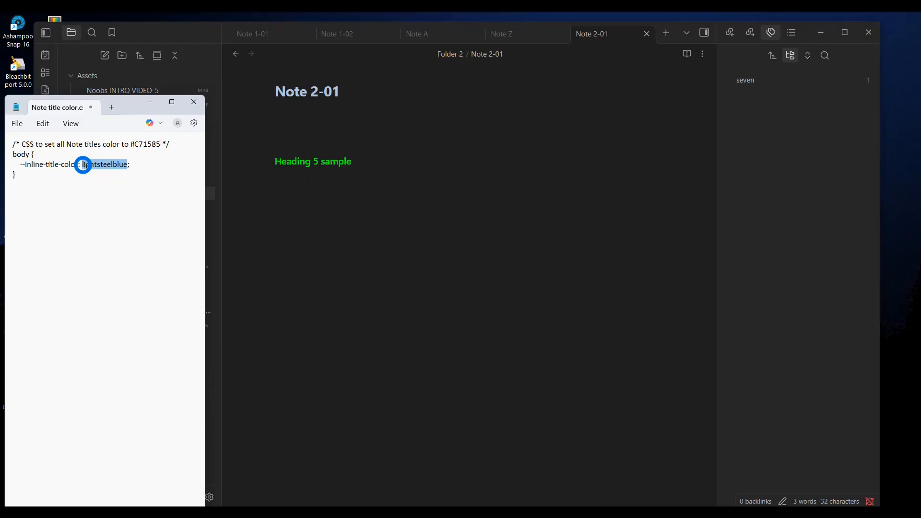
key("ctrl+v")
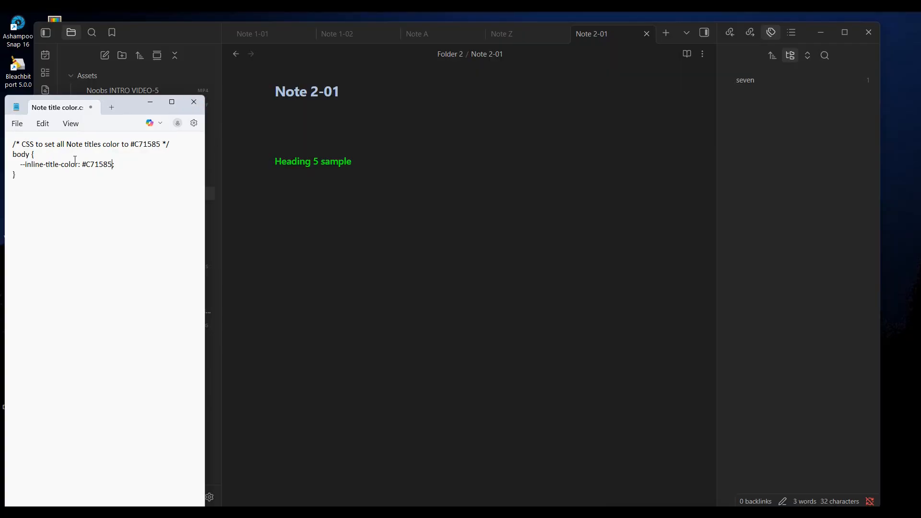
left_click(18, 125)
left_click(22, 225)
Minimize Notepad, return to the Color Selector in the browser, and copy the color name RebeccaPurple.
left_click(150, 101)
key("alt+Tab")
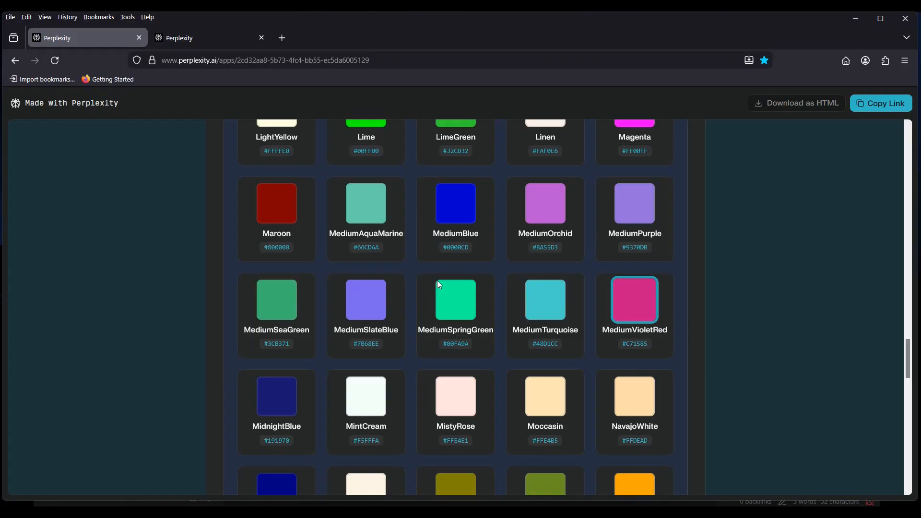
scroll(438, 282, "down", 5)
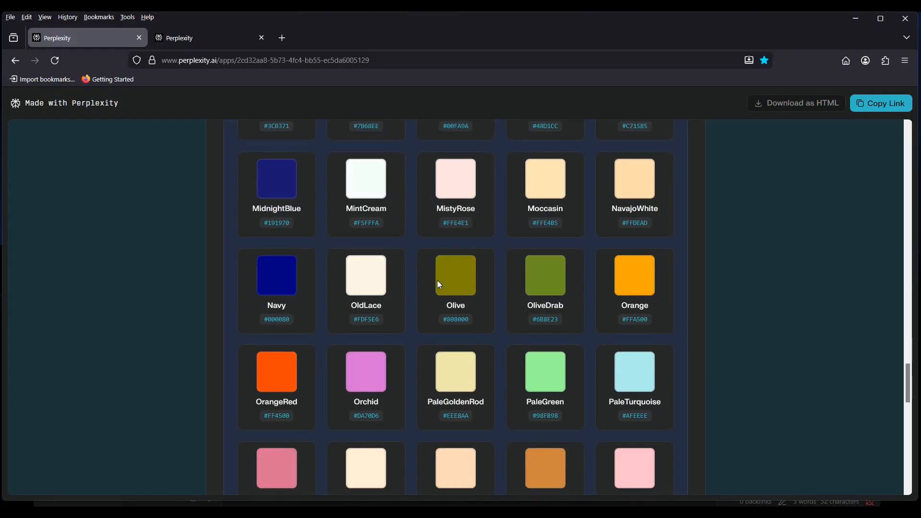
scroll(424, 307, "down", 2)
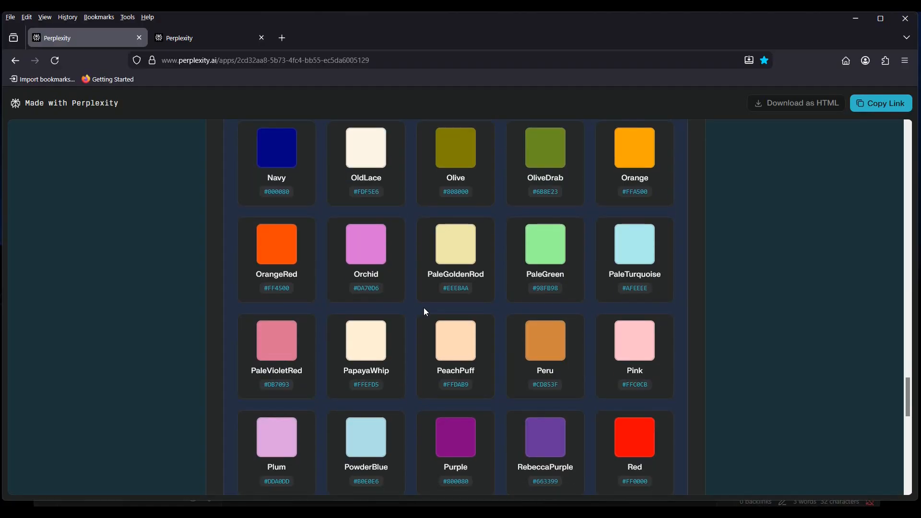
scroll(424, 311, "down", 2)
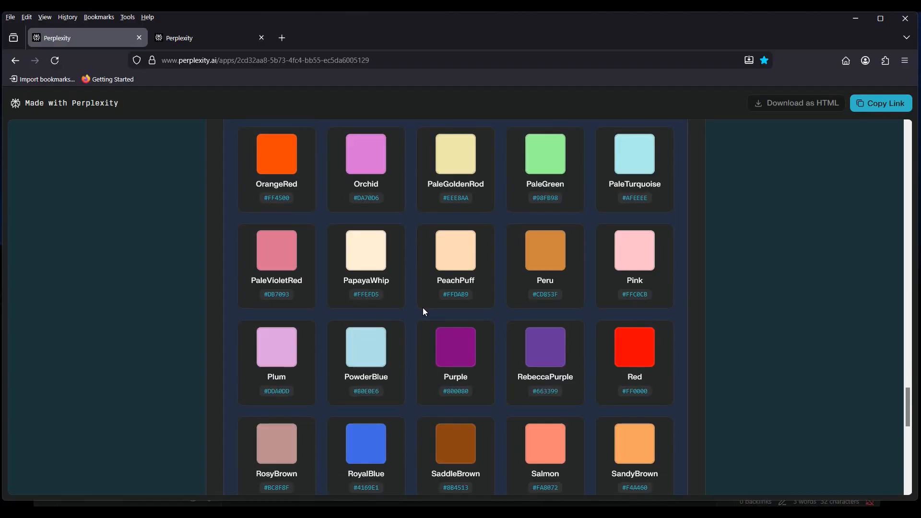
scroll(424, 310, "down", 2)
scroll(424, 312, "down", 1)
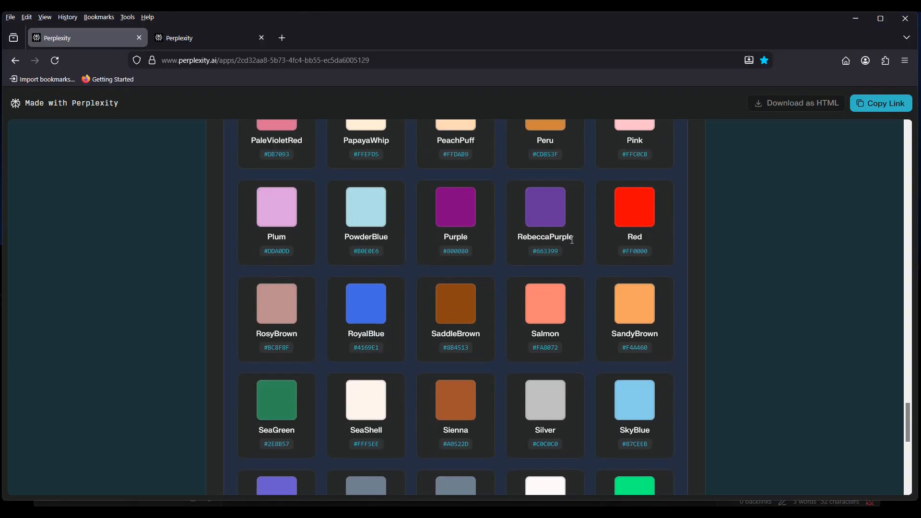
left_click_drag(573, 240, 516, 248)
right_click(527, 241)
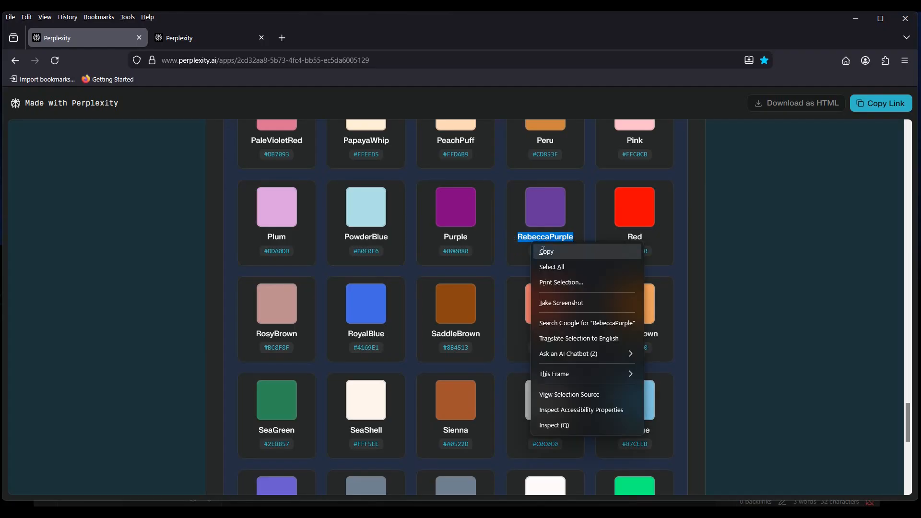
left_click(540, 250)
Switch to Notepad, replace the color in both the comment and the inline-title-color property with RebeccaPurple, and save the file.
left_click(851, 23)
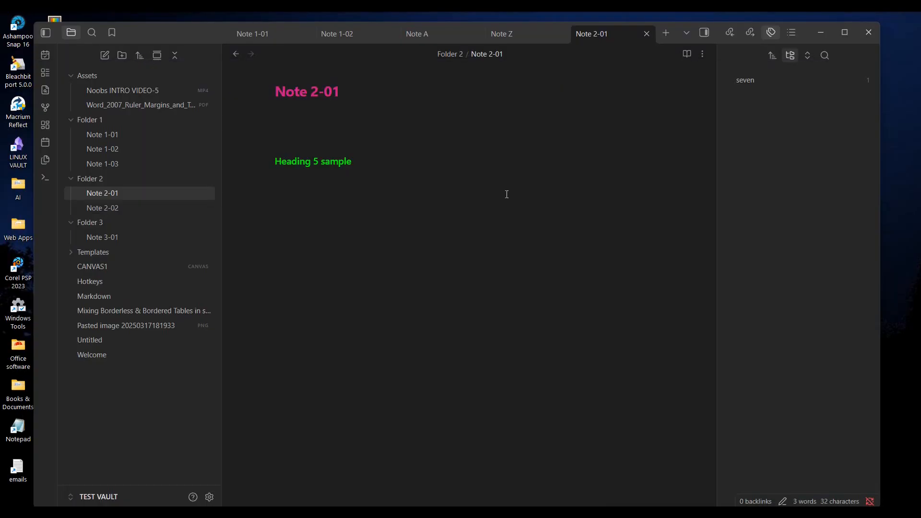
key("alt+Tab")
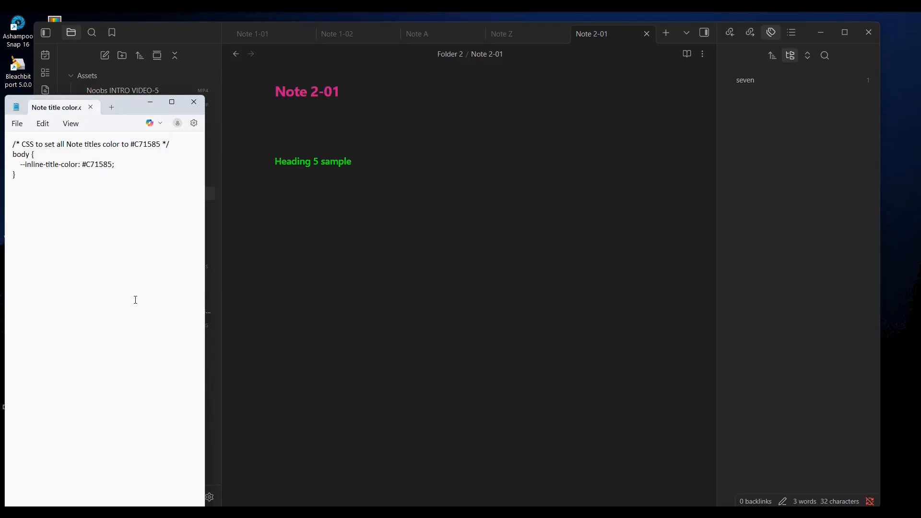
triple_click(147, 143)
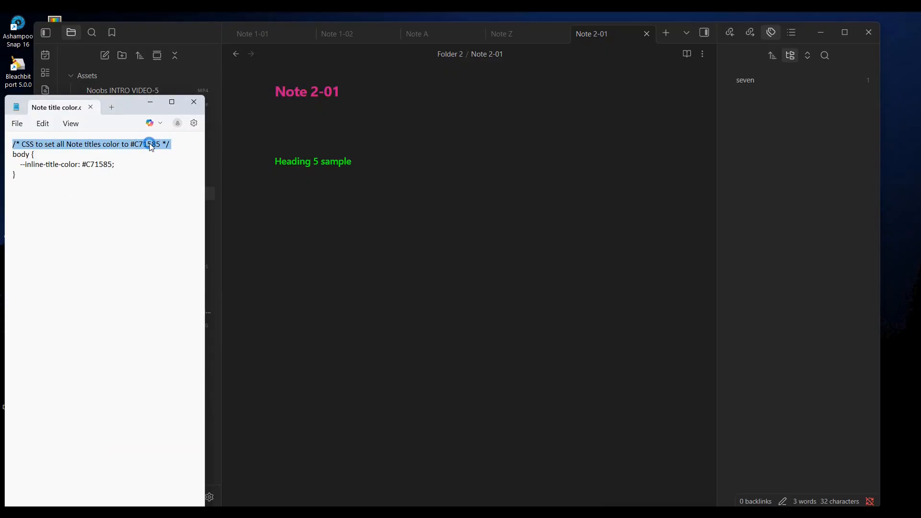
left_click(148, 144)
left_click_drag(158, 144, 129, 144)
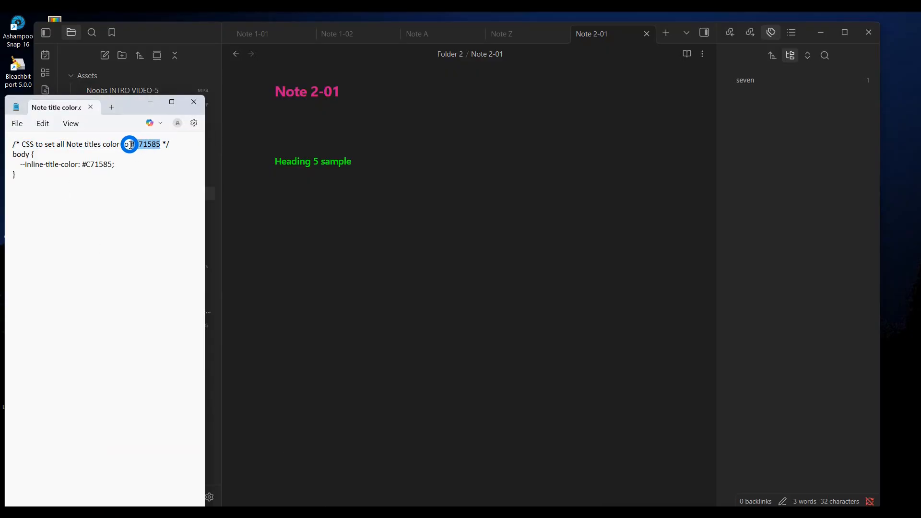
key("ctrl+v")
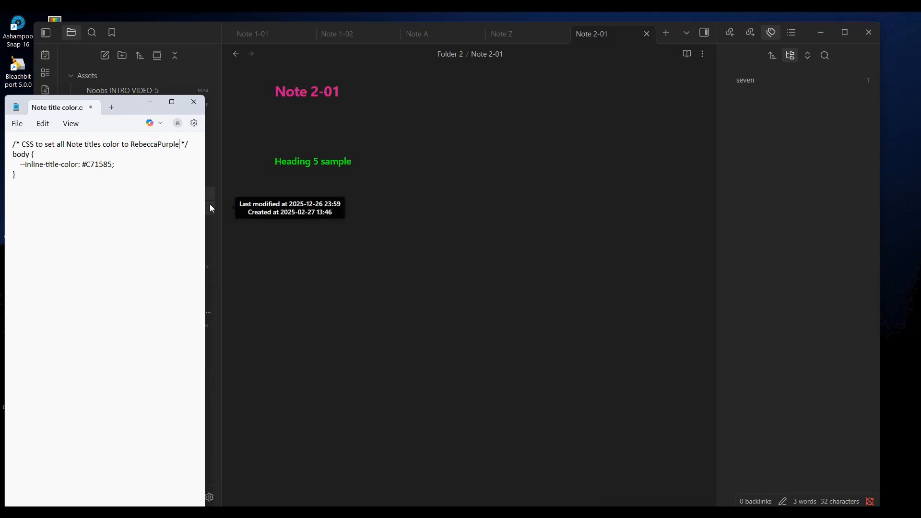
left_click_drag(112, 165, 81, 164)
key("ctrl+v")
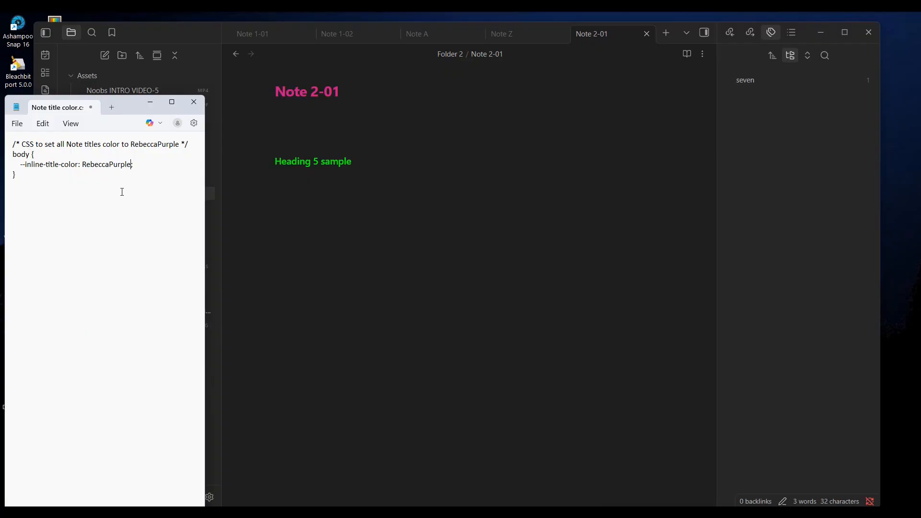
left_click(17, 123)
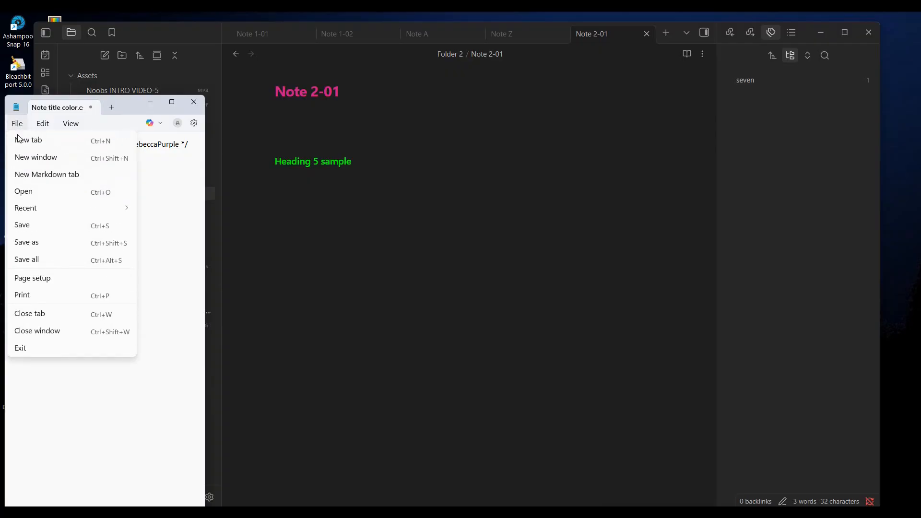
left_click(26, 231)
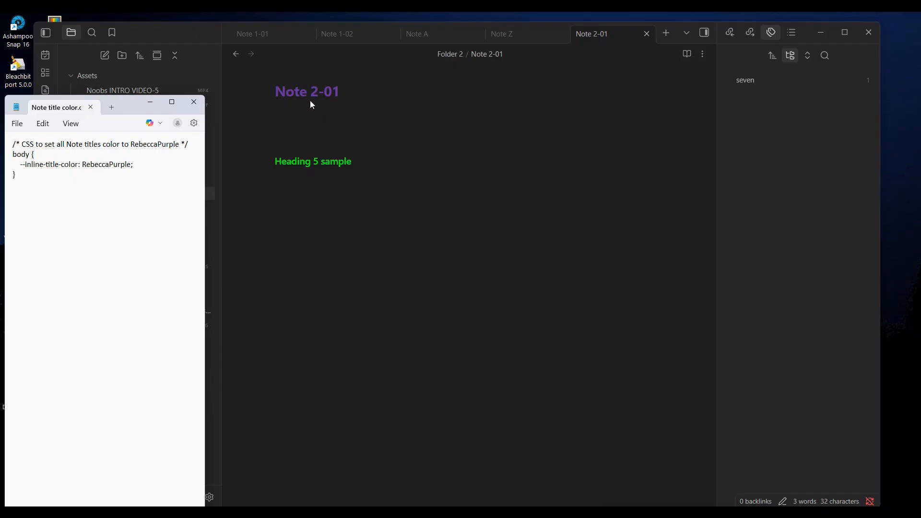
Return to the Color Selector in the browser, copy the color name HotPink, and minimize the browser.
left_click(248, 465)
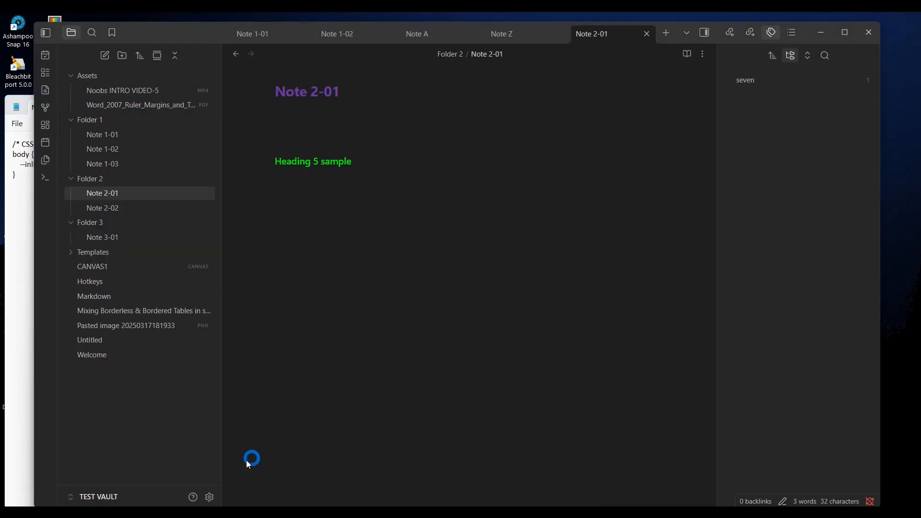
key("alt+Tab")
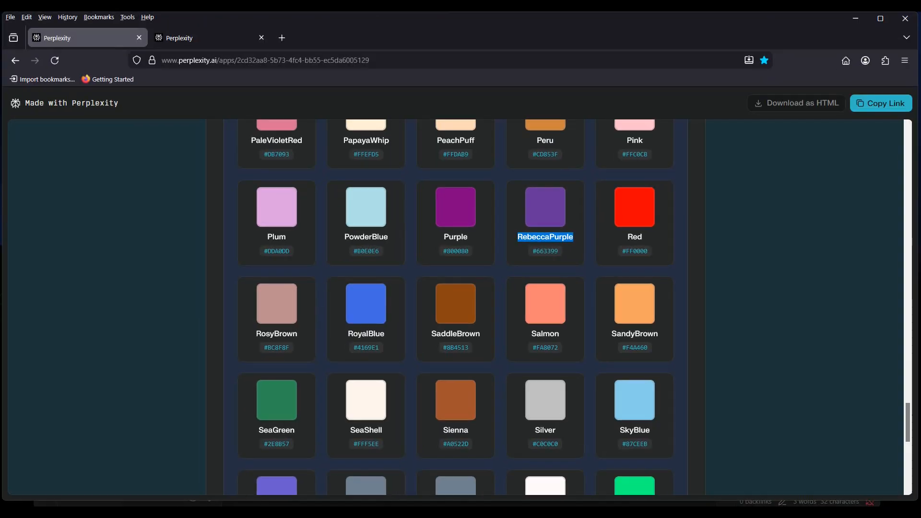
scroll(513, 312, "up", 20)
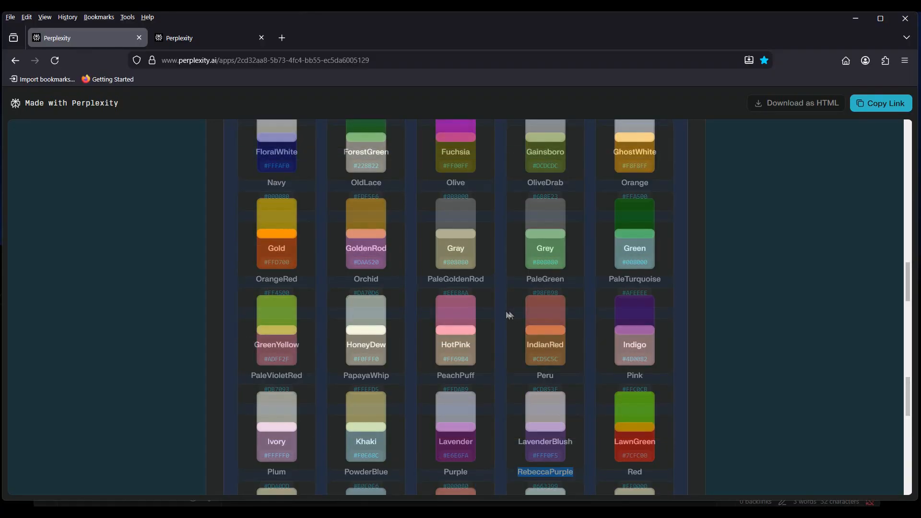
left_click(453, 320)
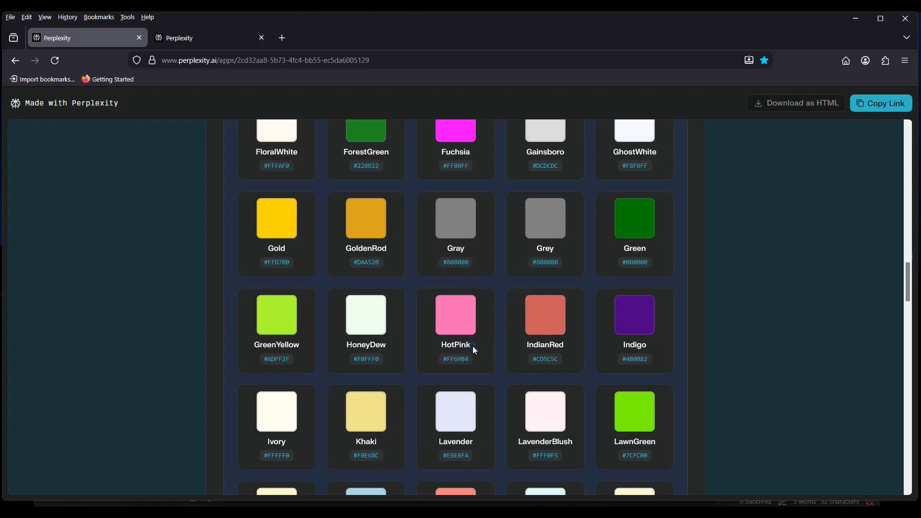
left_click_drag(473, 346, 439, 345)
right_click(446, 343)
left_click(456, 160)
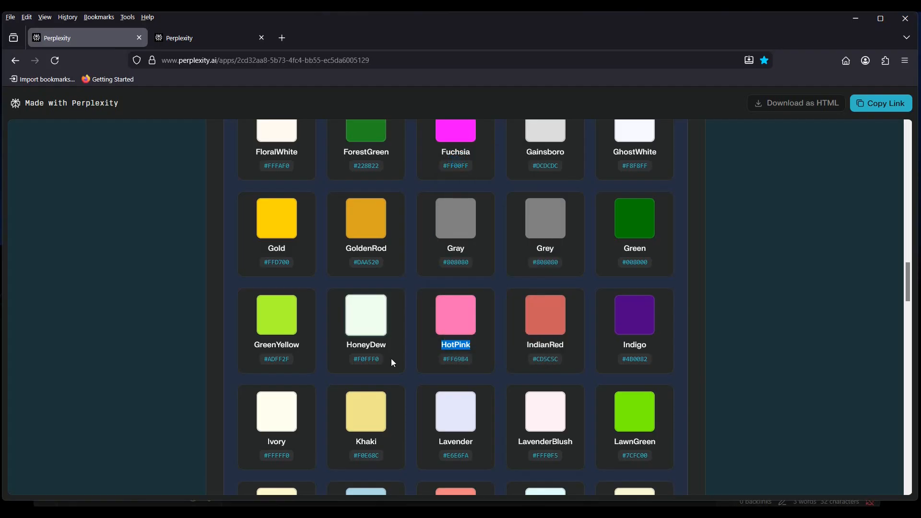
left_click(853, 24)
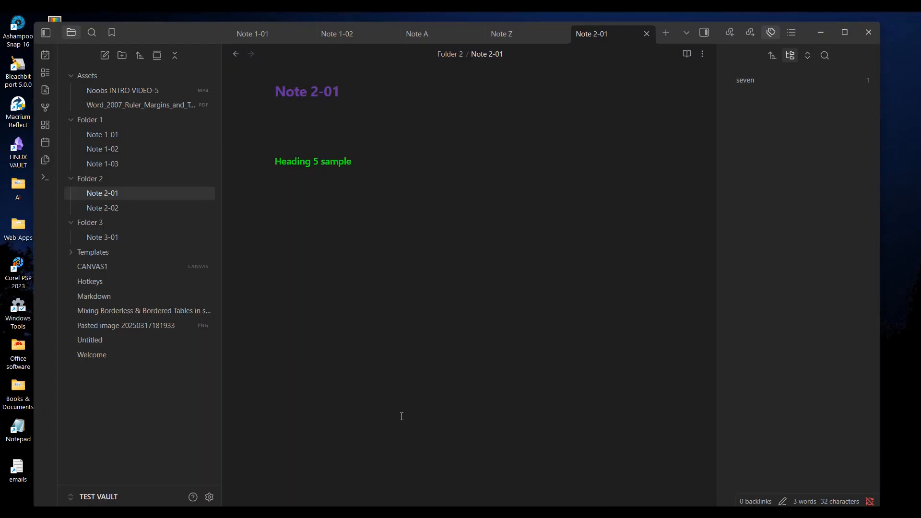
Switch to Notepad, replace the color in both the comment and the inline-title-color property with HotPink, and save the file.
left_click(334, 463)
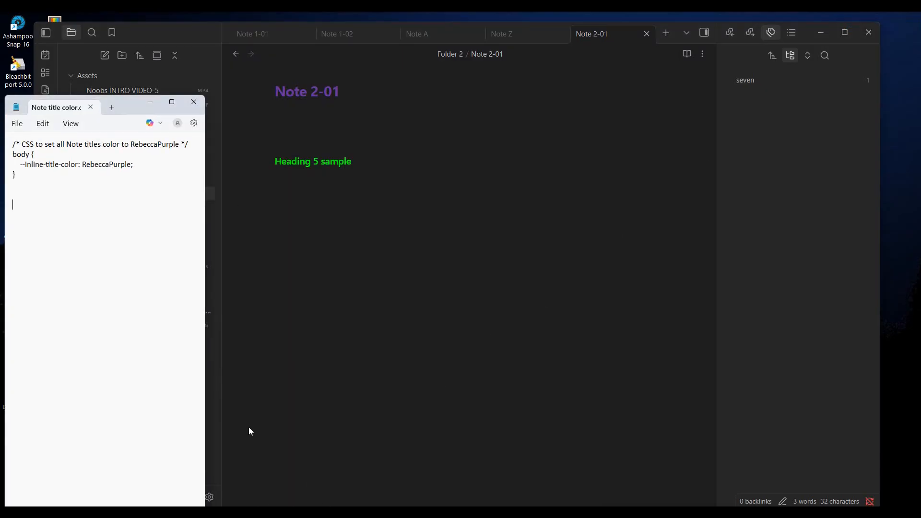
double_click(158, 144)
type("HotPink")
double_click(109, 166)
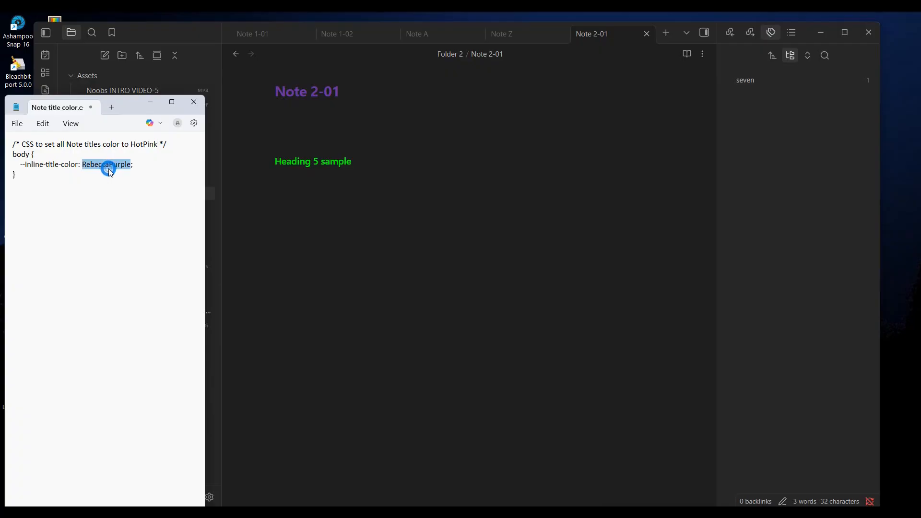
type("HotPink")
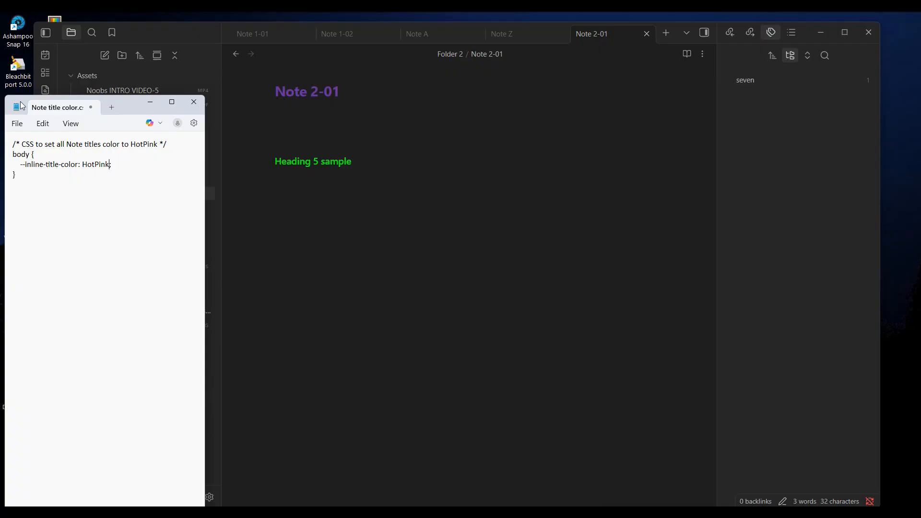
left_click(19, 126)
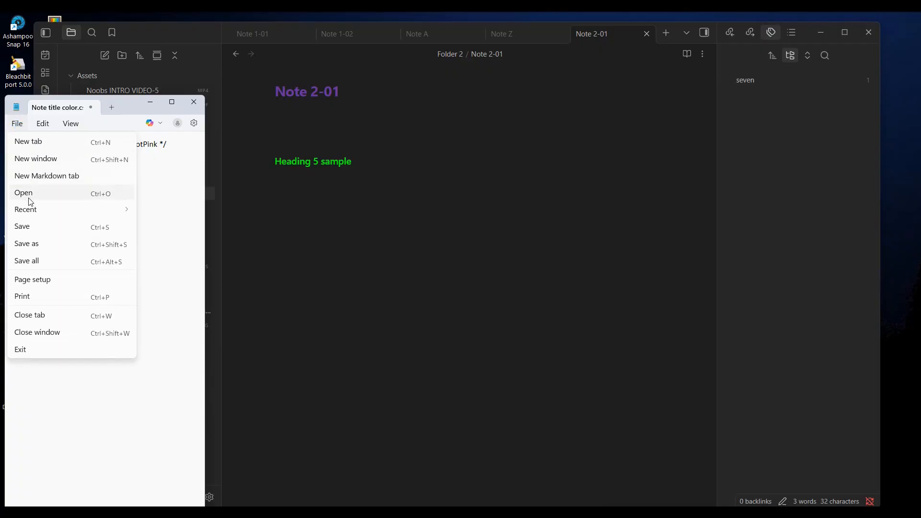
left_click(28, 226)
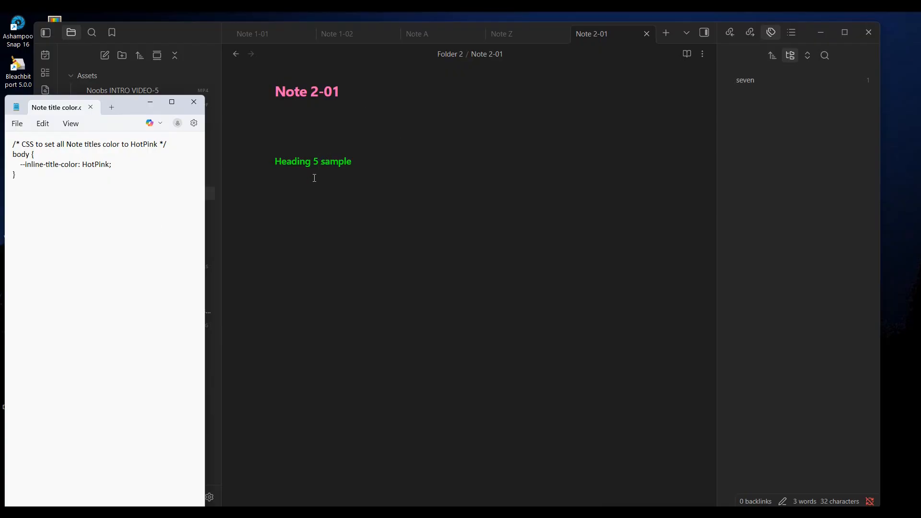
Minimize Notepad and Obsidian to return to the CSS Snippet Constructor in the browser, and clear the note title color snippet.
left_click(150, 102)
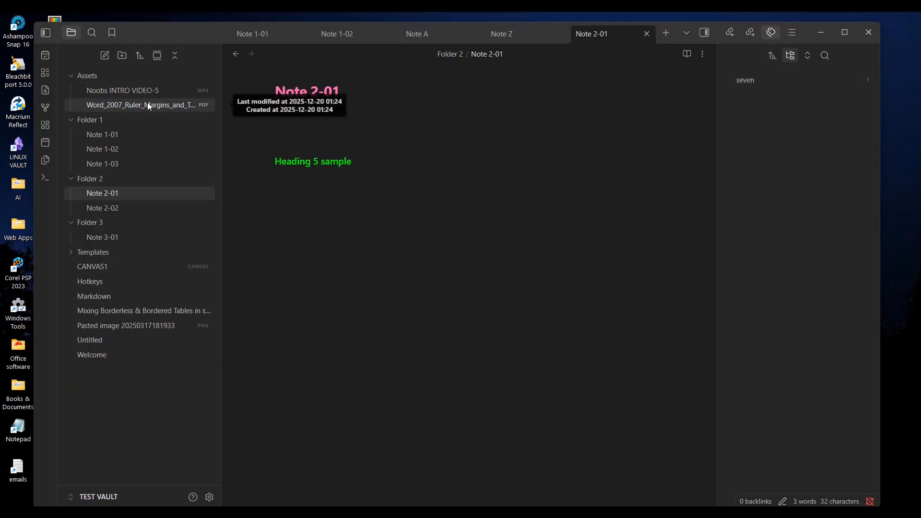
left_click(820, 31)
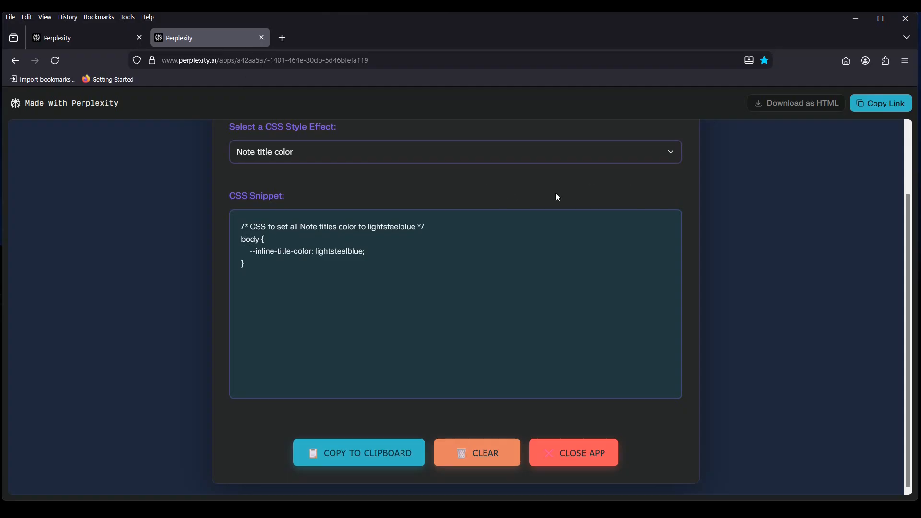
left_click(474, 457)
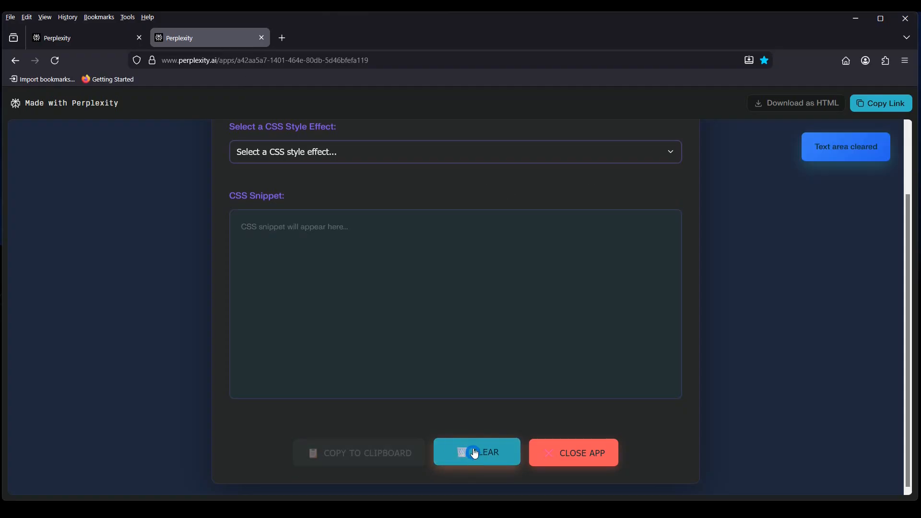
Look through the available CSS style effects and generate the Right Side Panel BG color snippet.
scroll(645, 209, "up", 2)
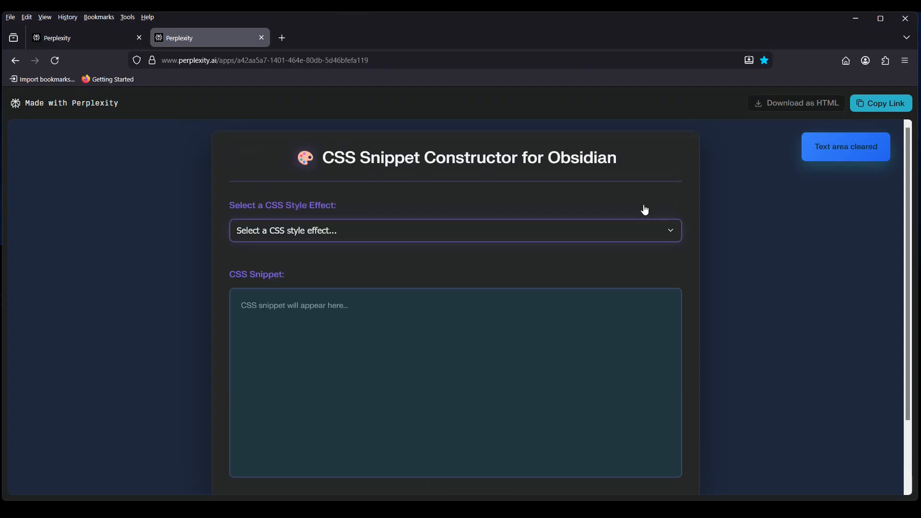
left_click(667, 236)
scroll(387, 334, "down", 10)
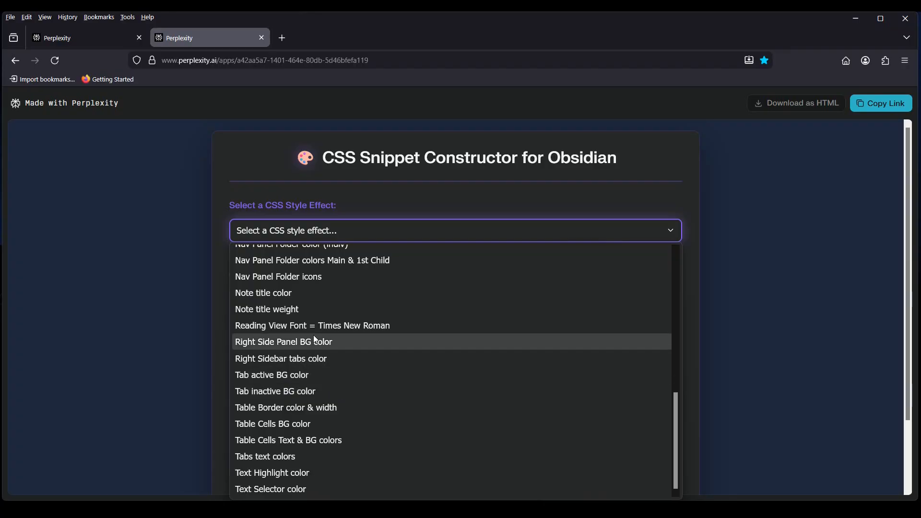
scroll(335, 326, "up", 8)
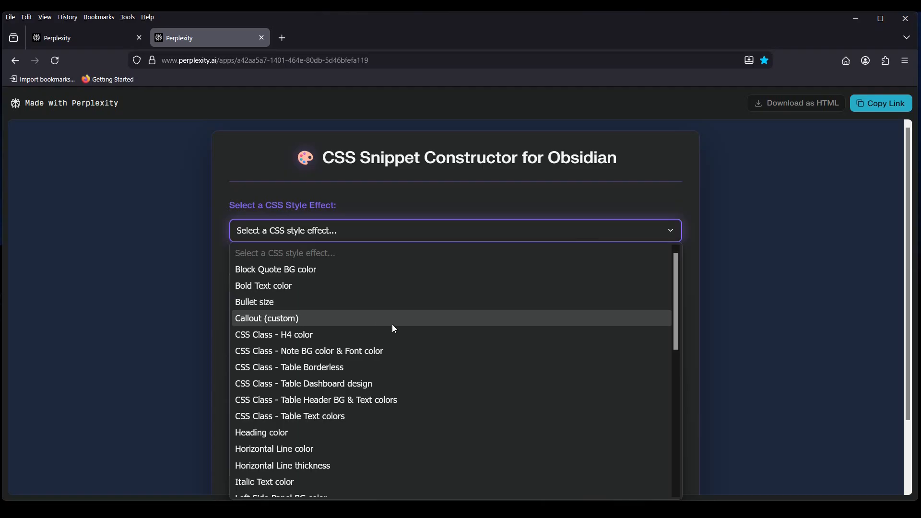
scroll(395, 331, "down", 5)
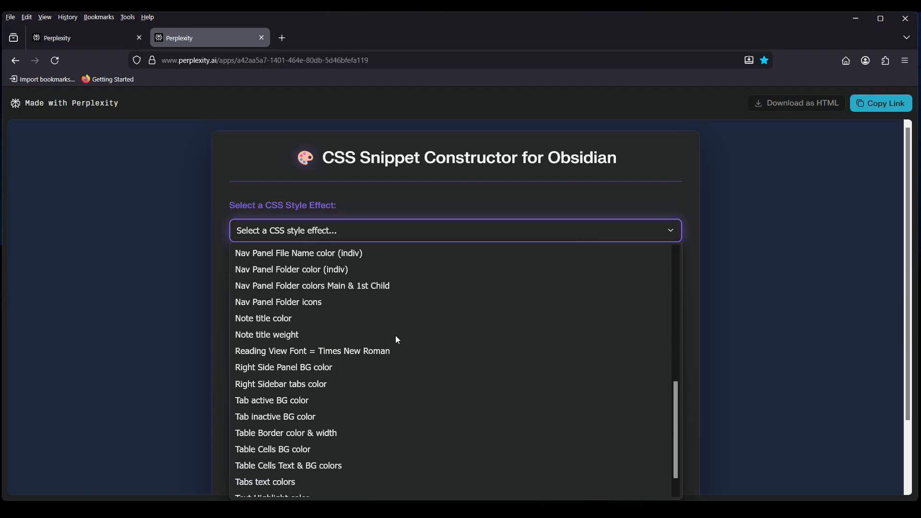
left_click(296, 368)
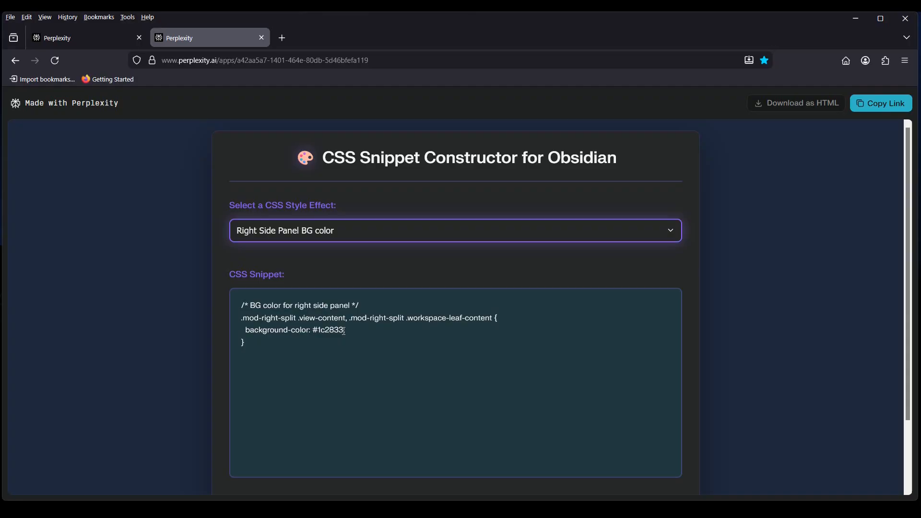
left_click_drag(344, 331, 311, 330)
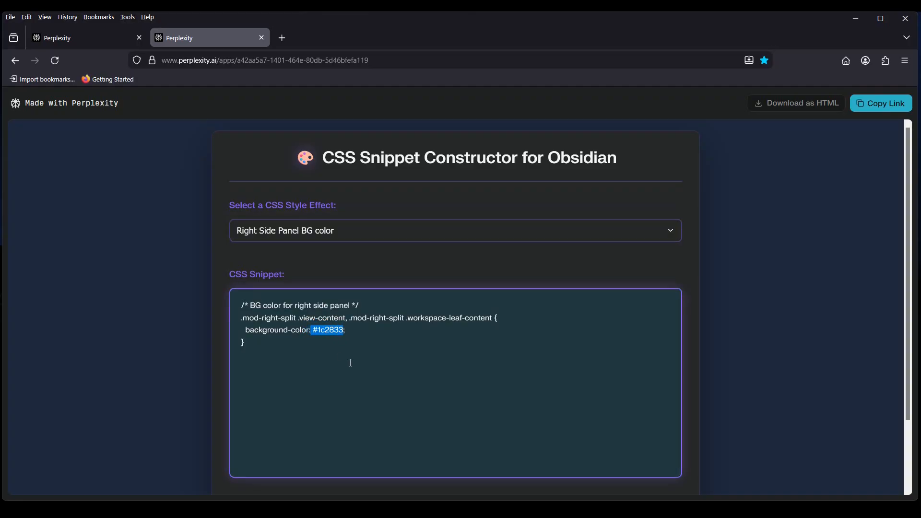
left_click(270, 359)
Look over the custom color picker and predefined swatches in the Color Selector, and return to the CSS Snippet Constructor.
left_click(111, 33)
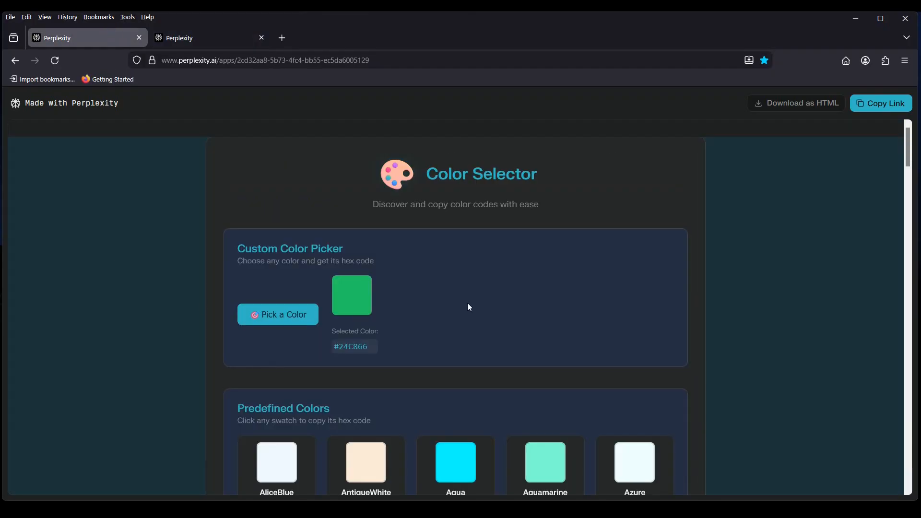
scroll(469, 308, "down", 7)
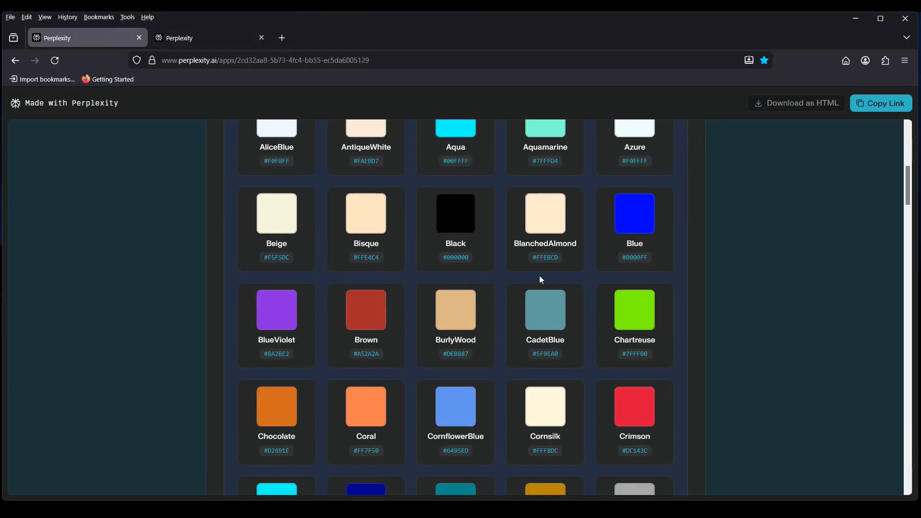
scroll(603, 276, "up", 4)
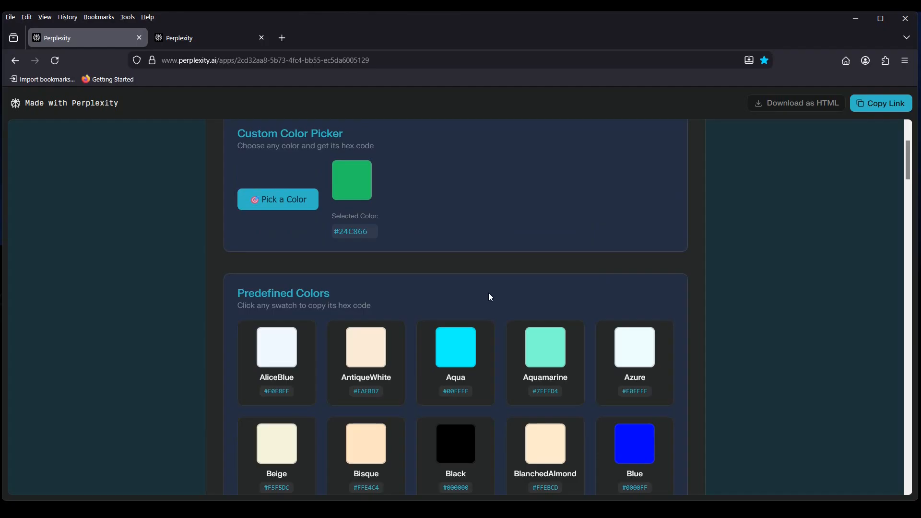
scroll(488, 293, "down", 3)
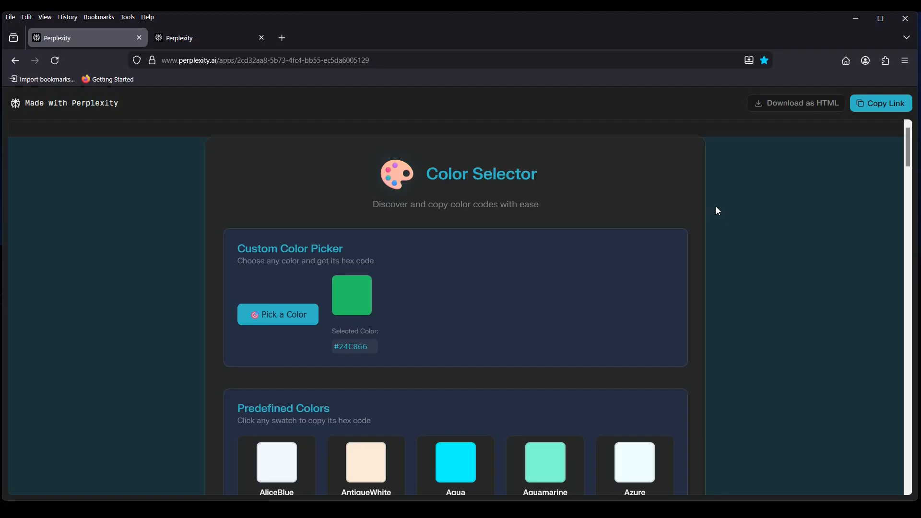
left_click(190, 37)
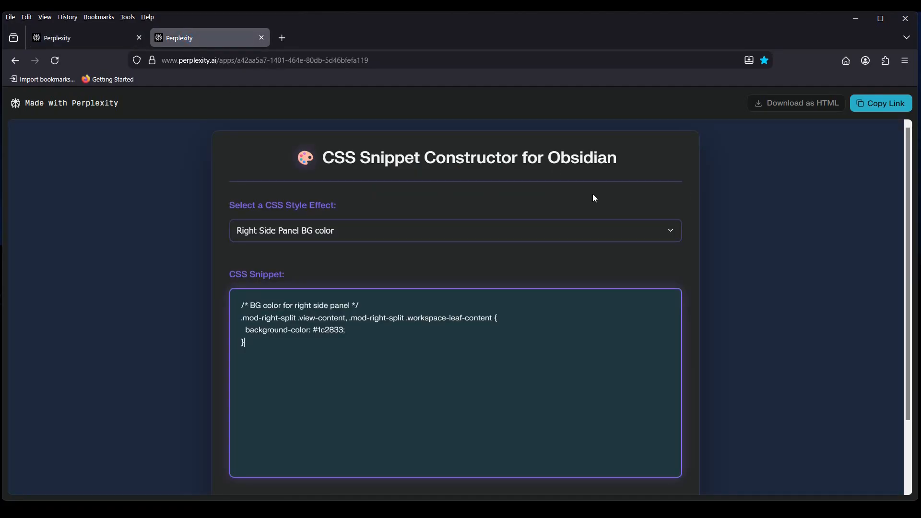